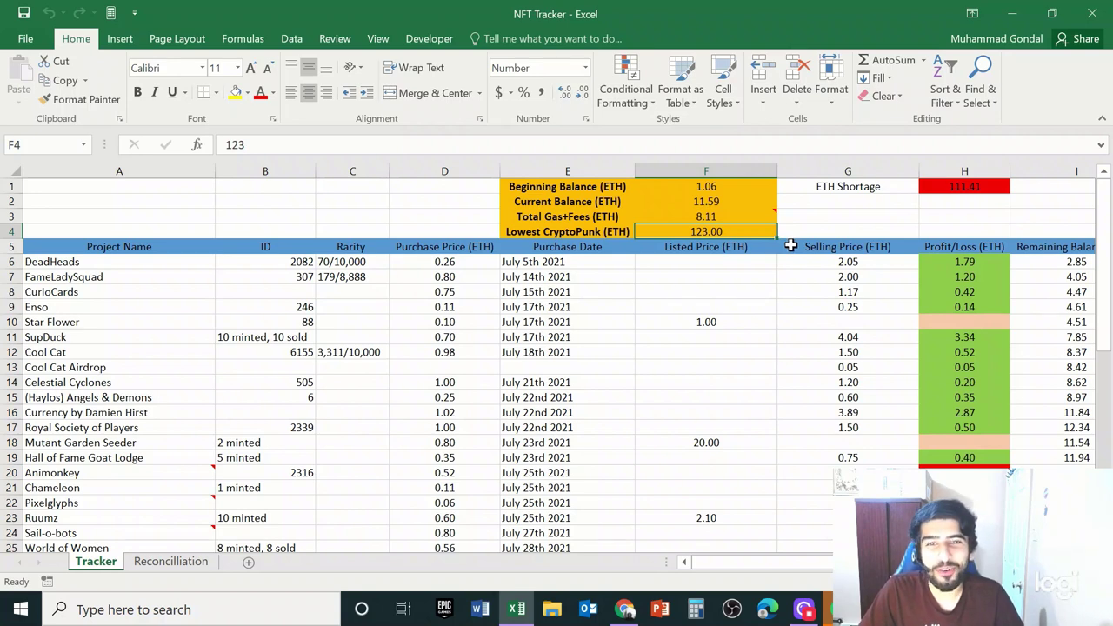
Go to the most recent purchases in the tracker and highlight the Tulipa row.
left_click(167, 337)
scroll(168, 333, "down", 10)
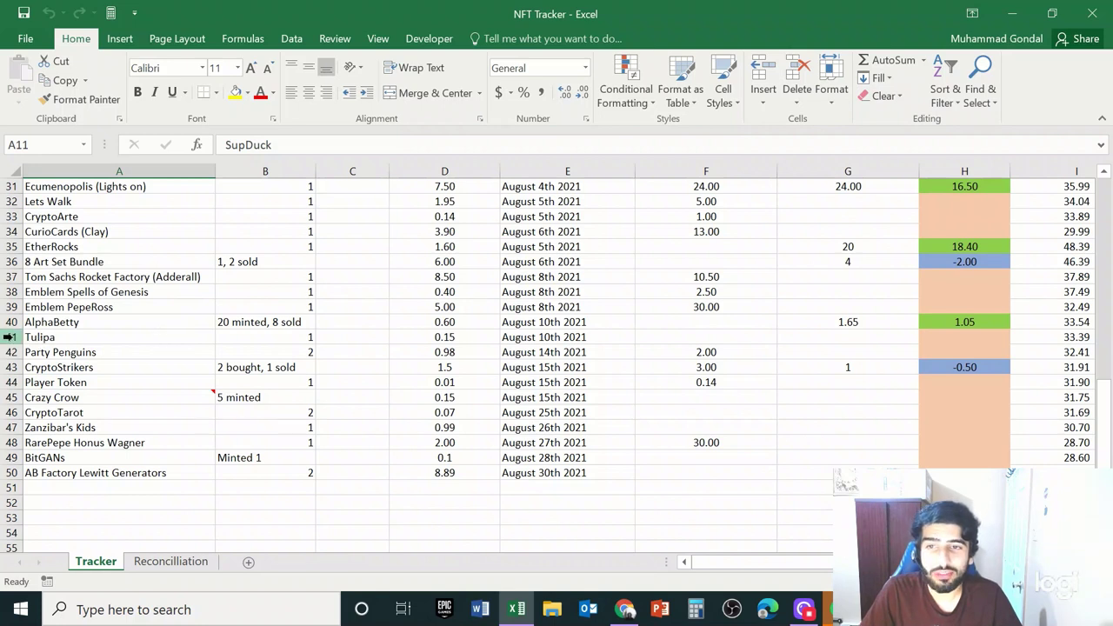
left_click(9, 336)
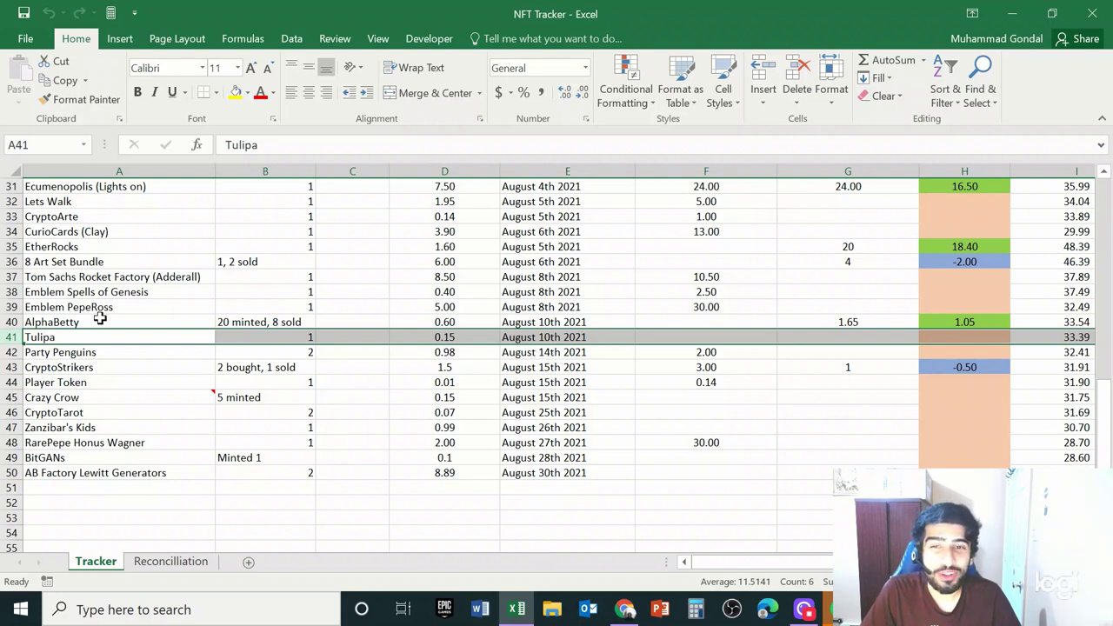
scroll(124, 318, "up", 1)
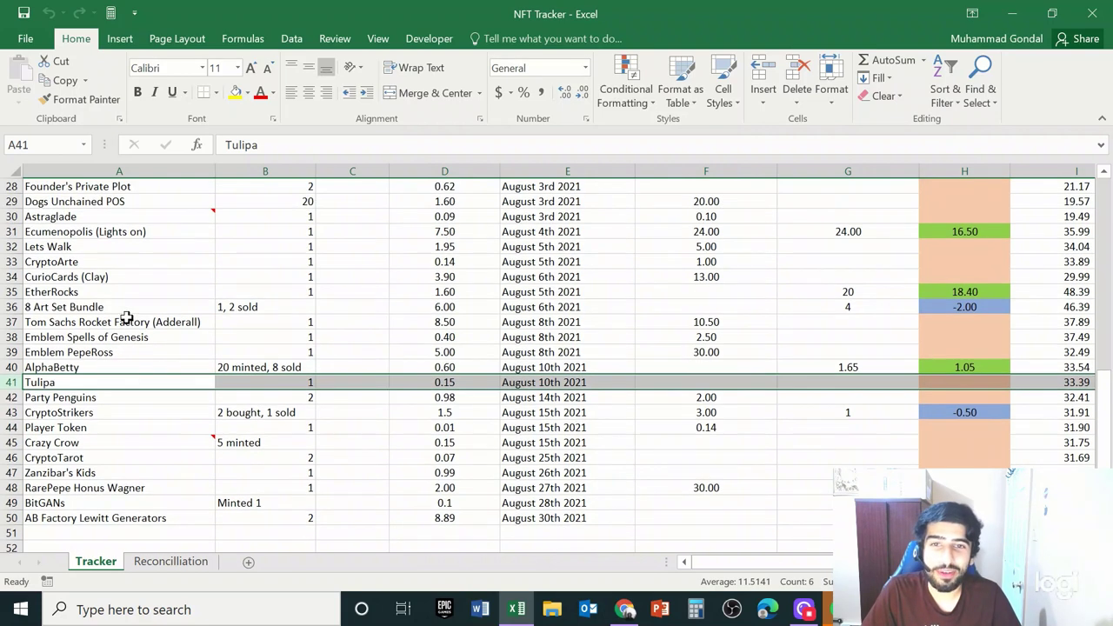
Highlight the Ecumenopolis (Lights on) row, and select the project names from Tom Sachs Rocket Factory (MCD) to Lets Walk.
left_click(11, 232)
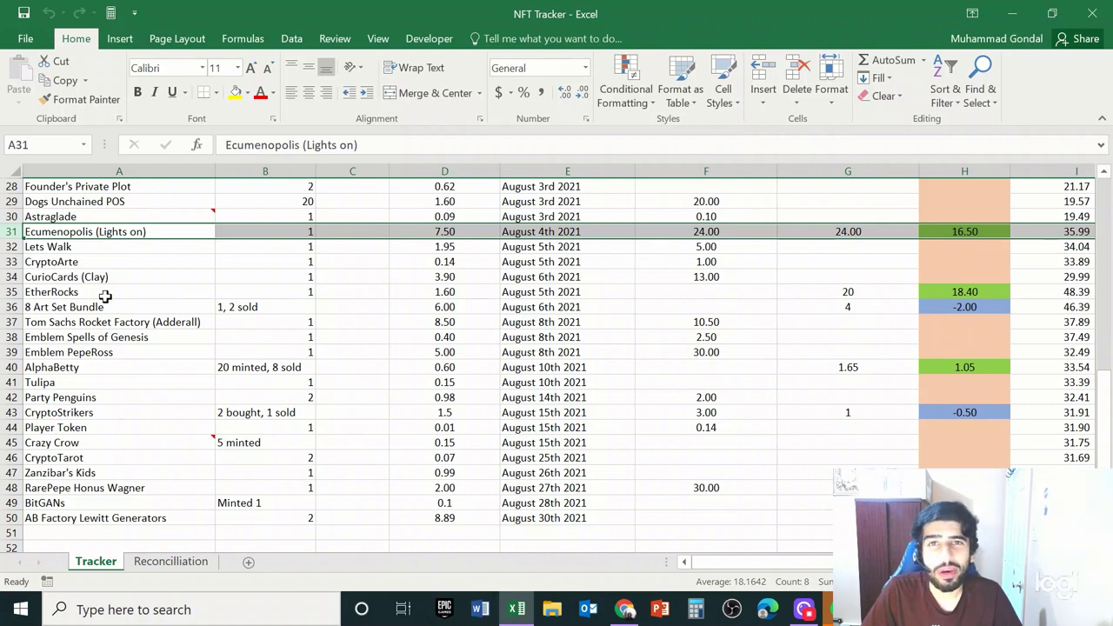
scroll(160, 299, "up", 2)
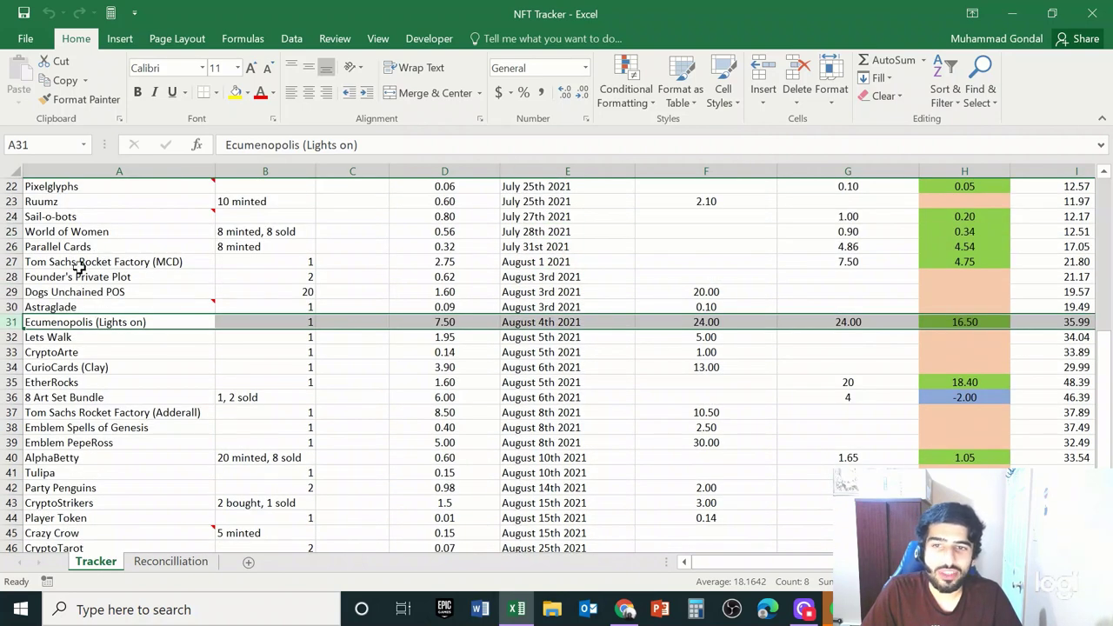
left_click_drag(78, 265, 82, 336)
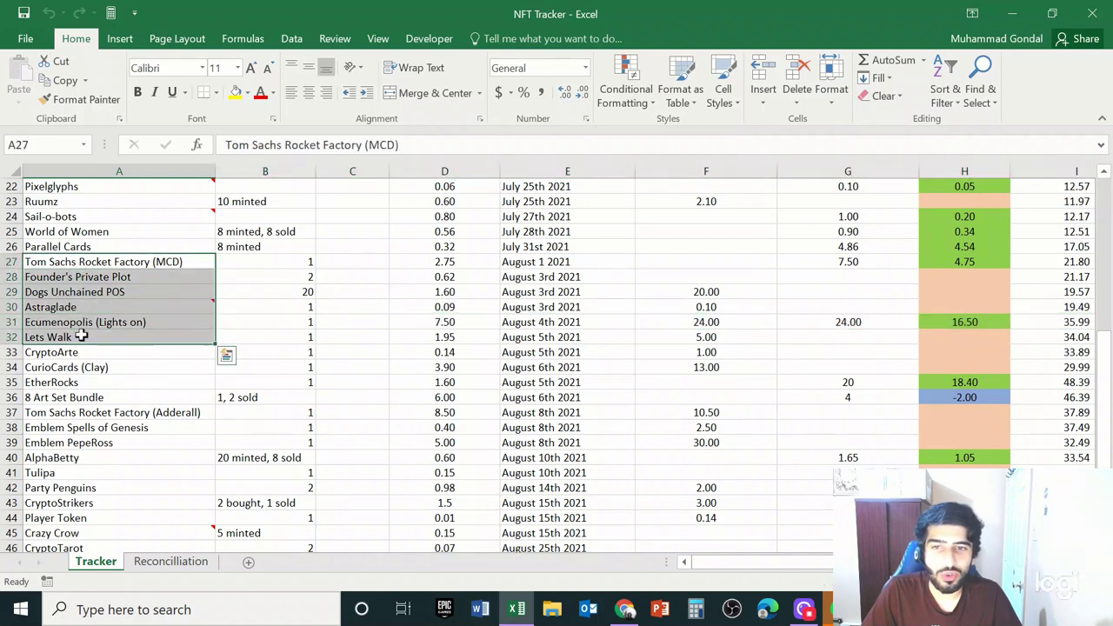
scroll(144, 339, "down", 1)
scroll(144, 340, "down", 1)
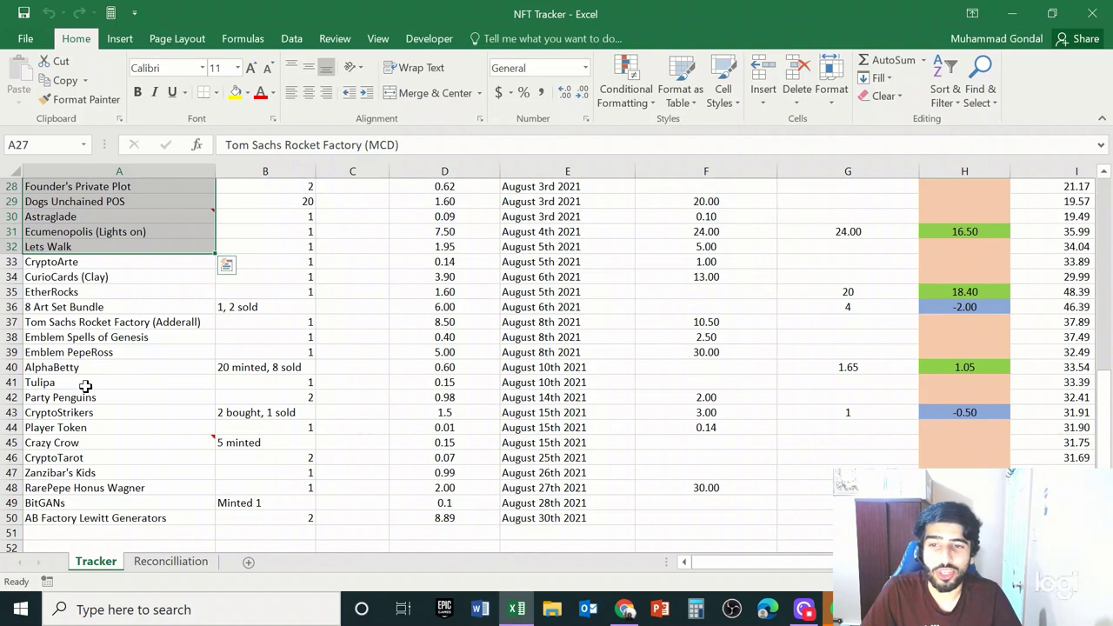
Highlight the Party Penguins row, view the Party Penguin #3790 listing on OpenSea in Chrome, and return to the Excel tracker.
left_click(10, 397)
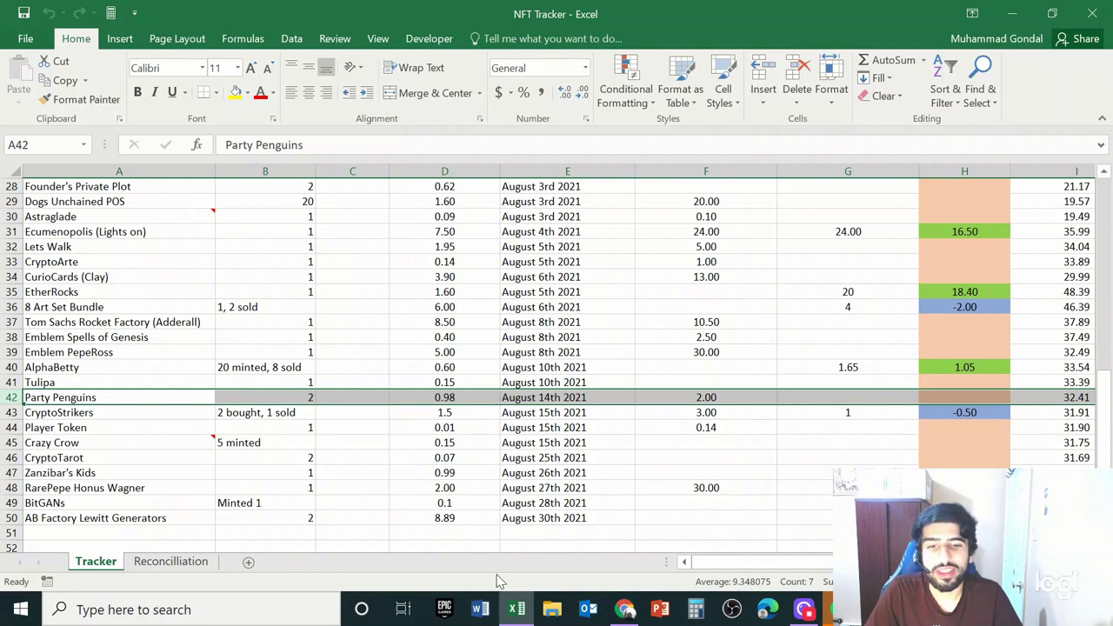
left_click(625, 610)
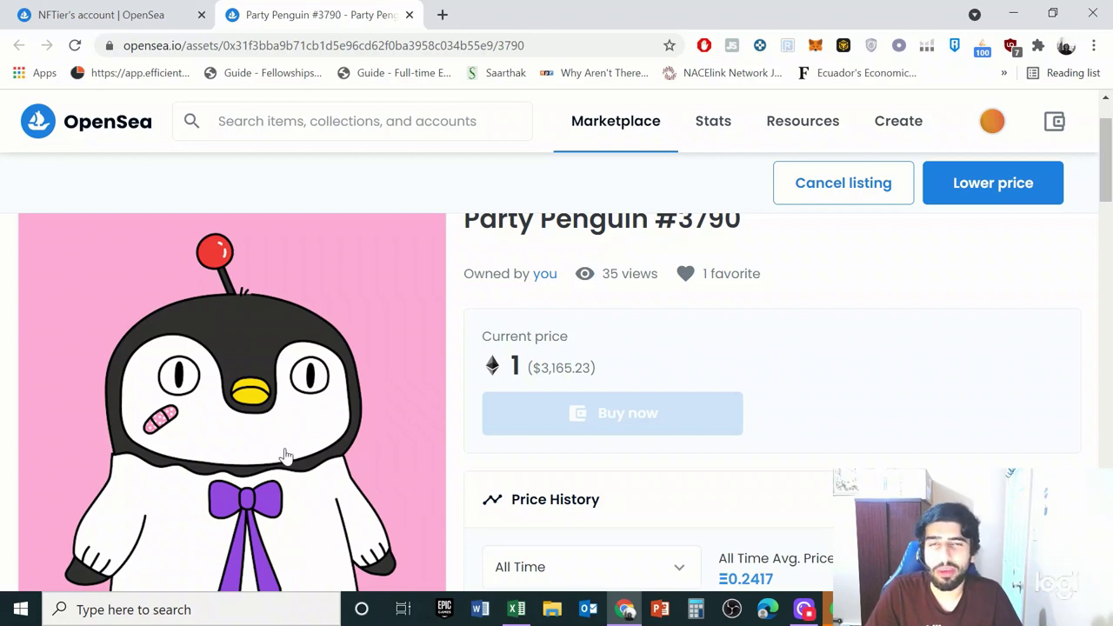
key("alt+Tab")
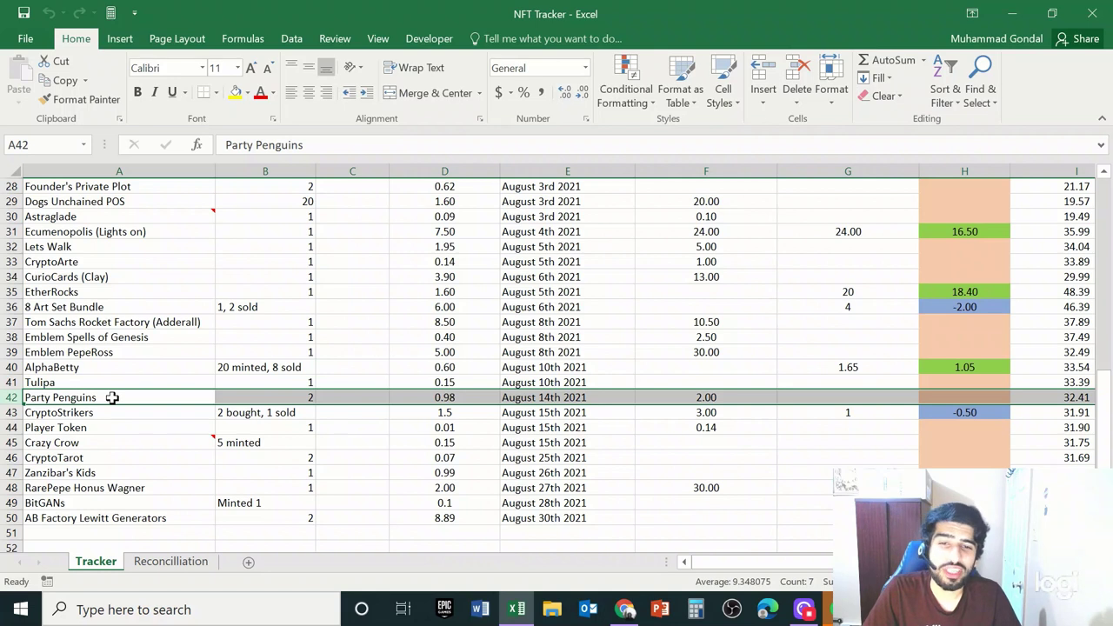
Review the CryptoStrikers row against its Diego Godín listing on OpenSea in Chrome, and check its profit/loss and purchase price in Excel.
left_click(9, 412)
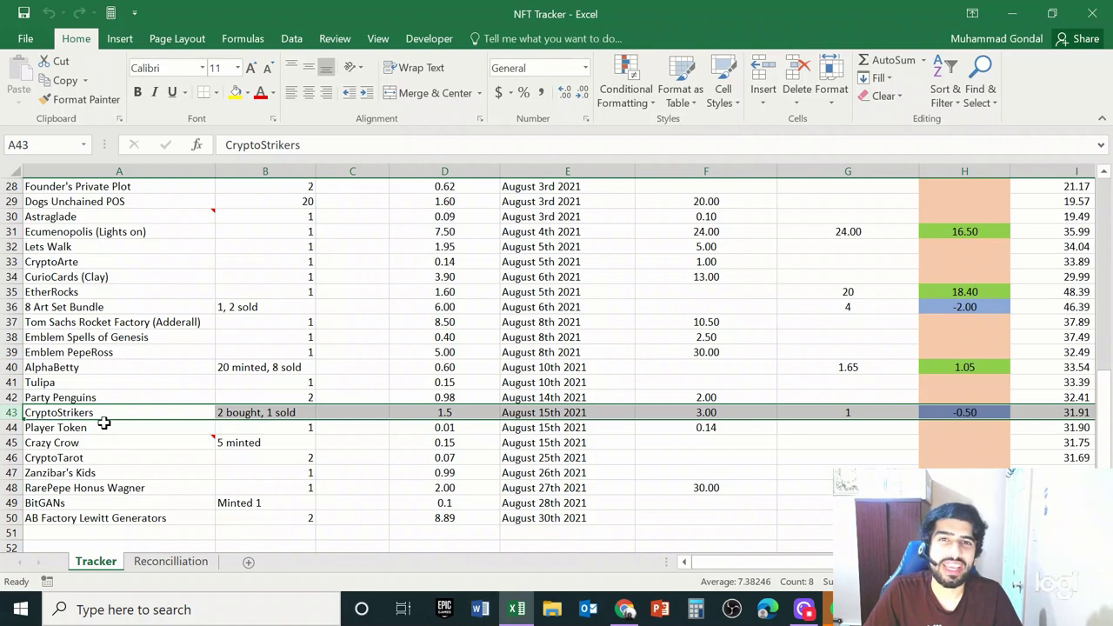
left_click(619, 604)
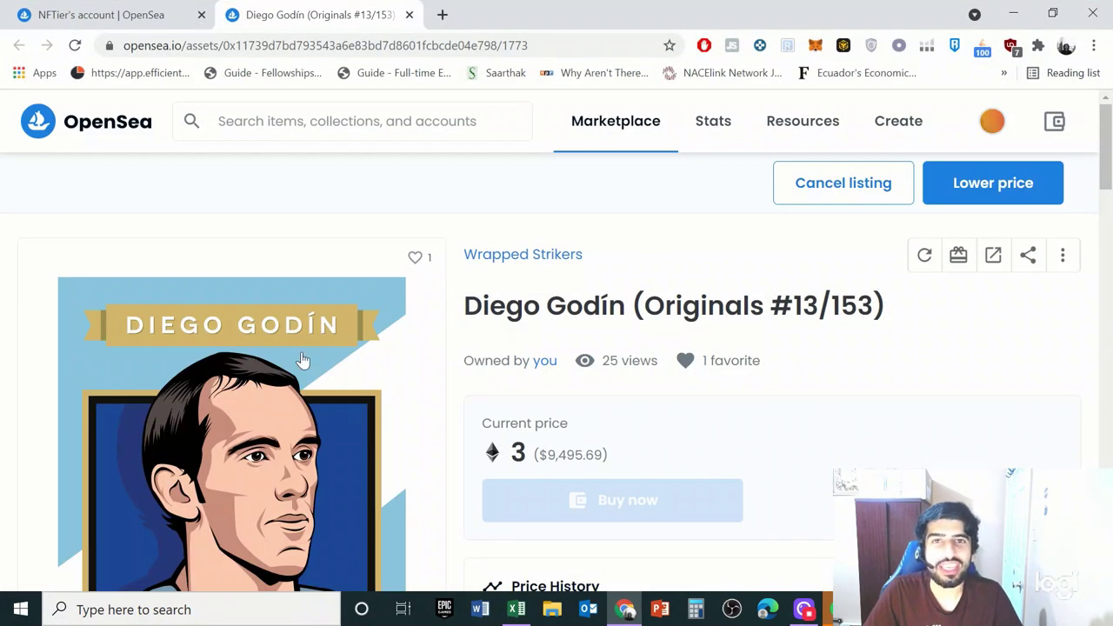
scroll(374, 330, "down", 2)
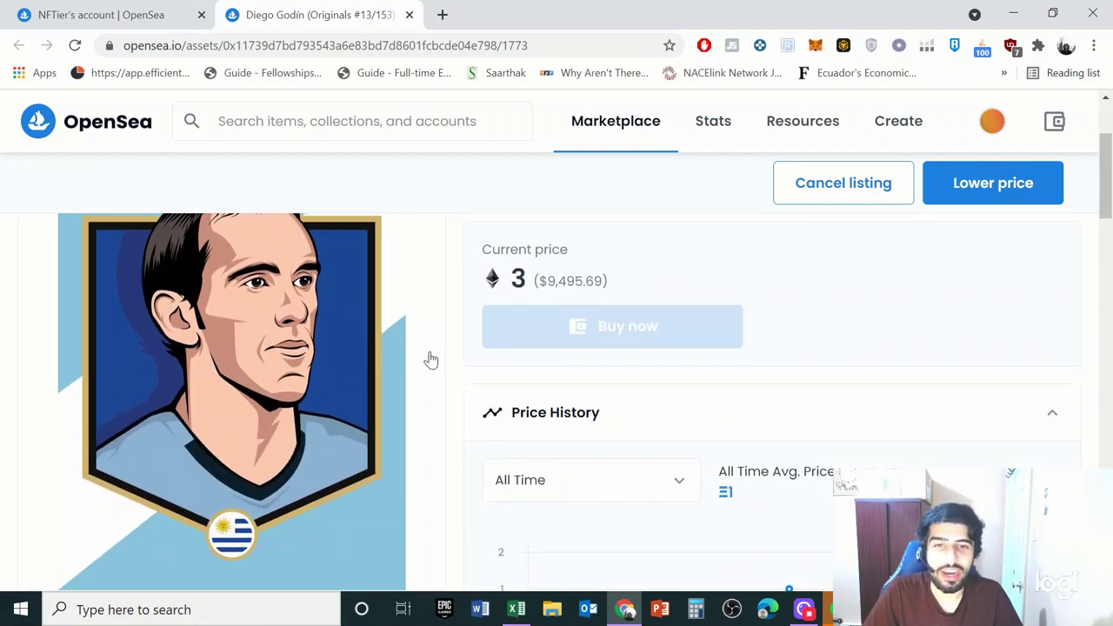
left_click(517, 612)
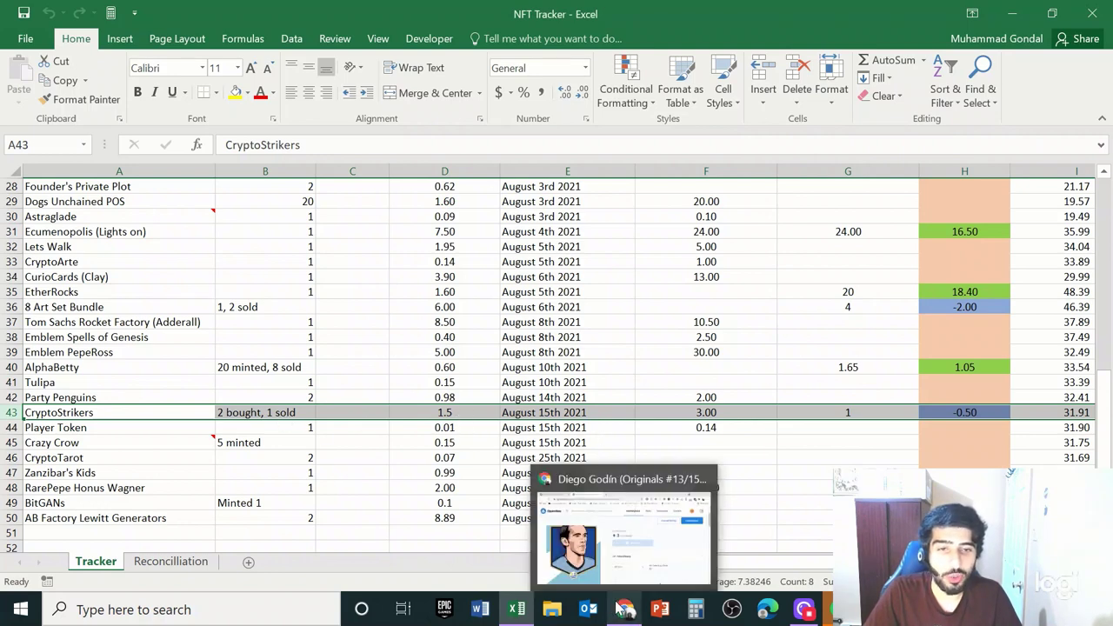
left_click(619, 609)
left_click(619, 609)
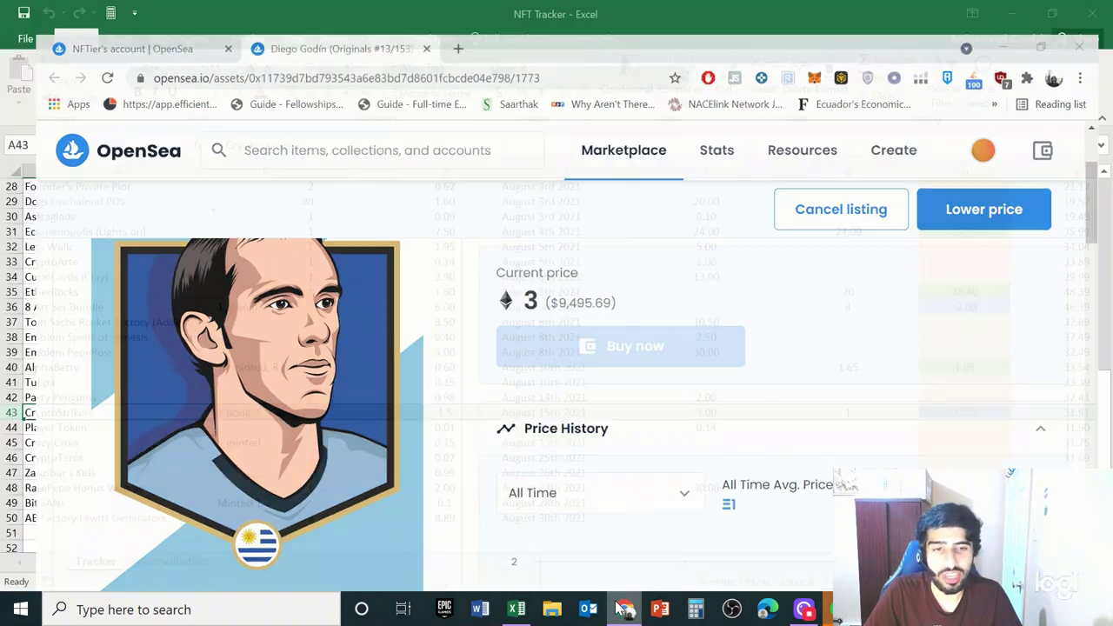
left_click(991, 413)
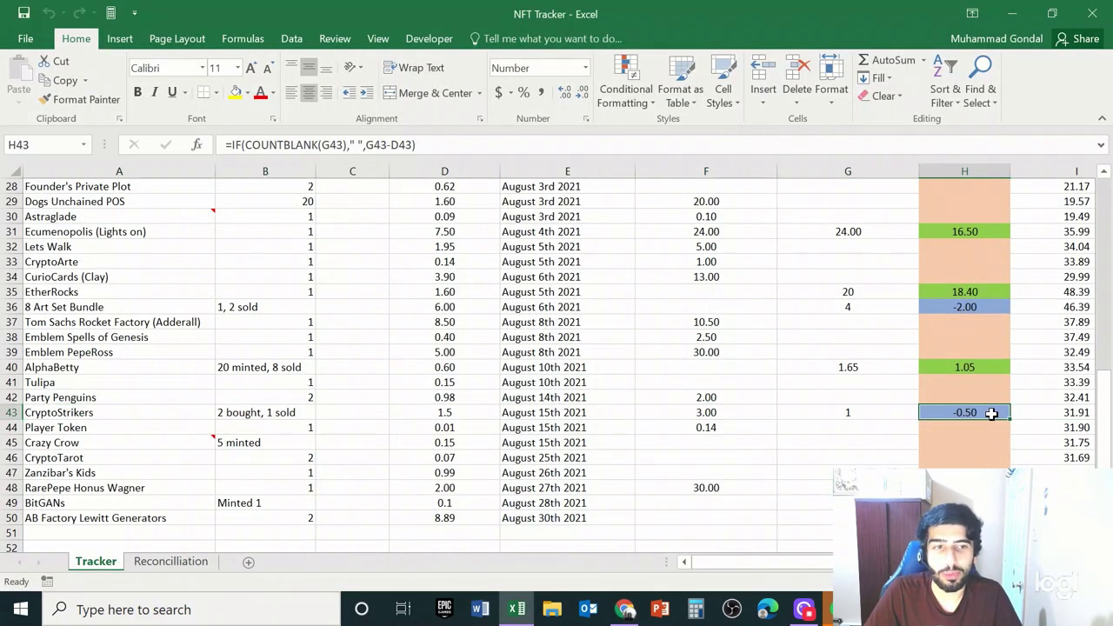
left_click(438, 414)
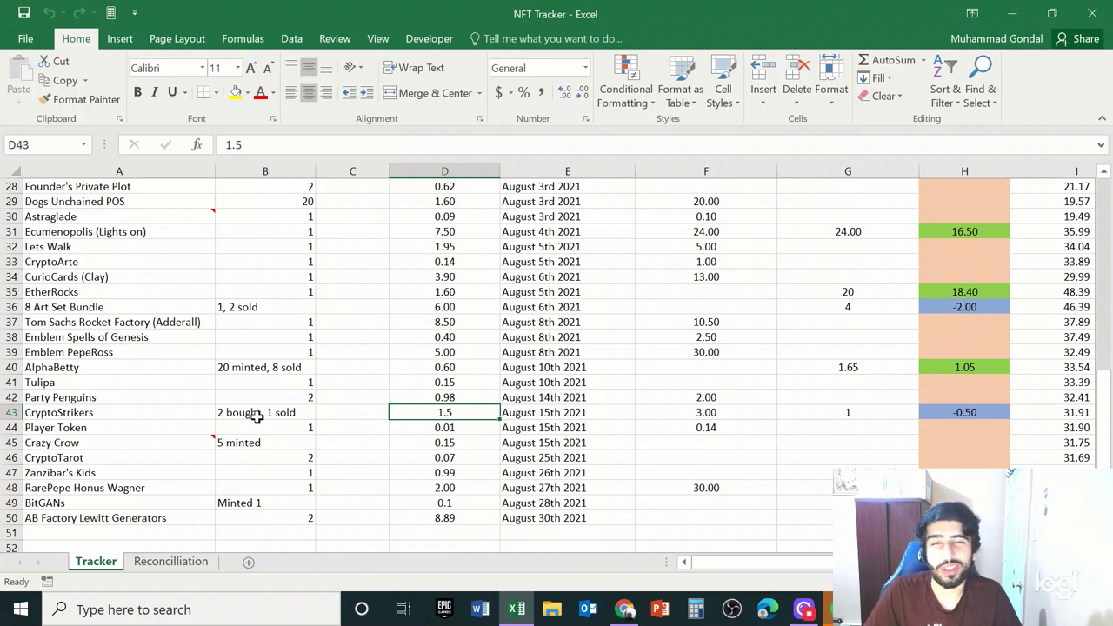
Review the Player Token row against its Starling Marté (rare) listing in Chrome, and check its purchase and listed prices in Excel.
left_click(12, 426)
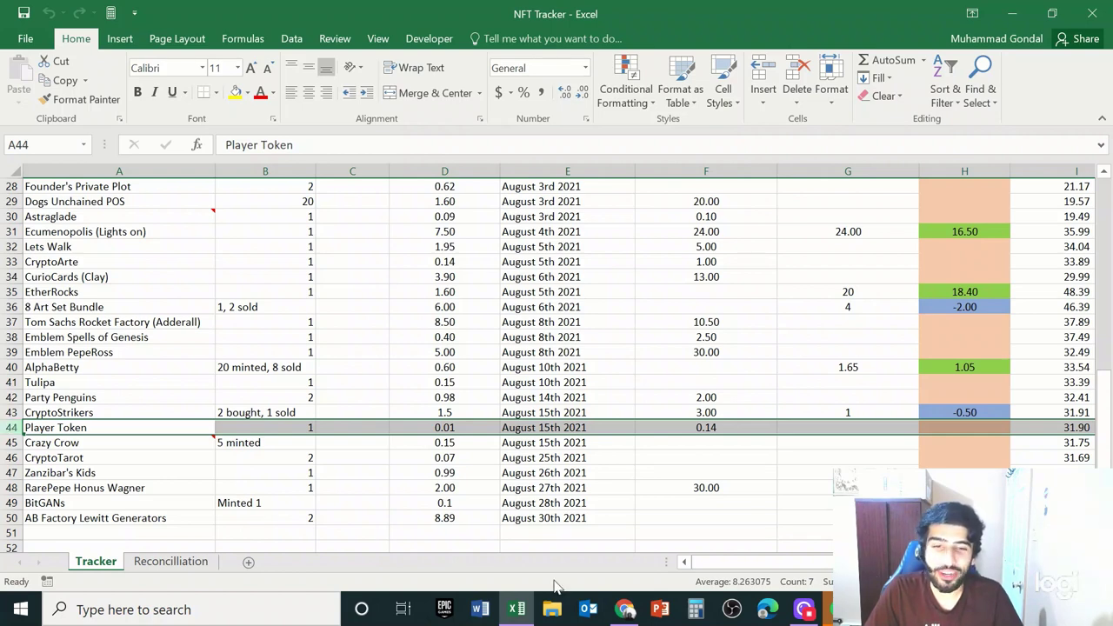
left_click(630, 610)
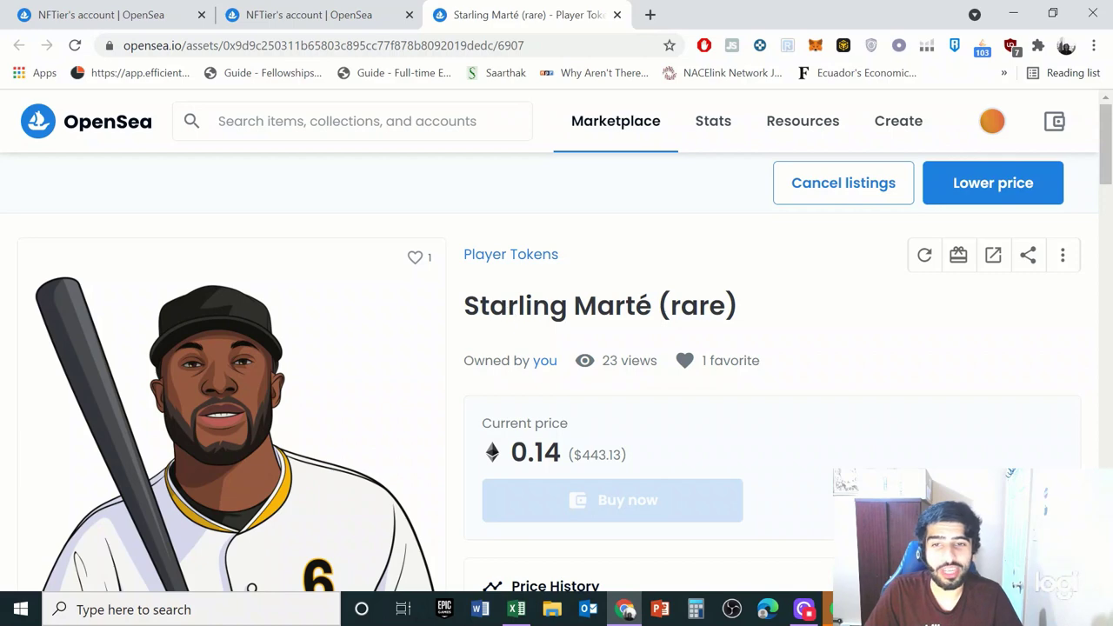
scroll(504, 305, "down", 1)
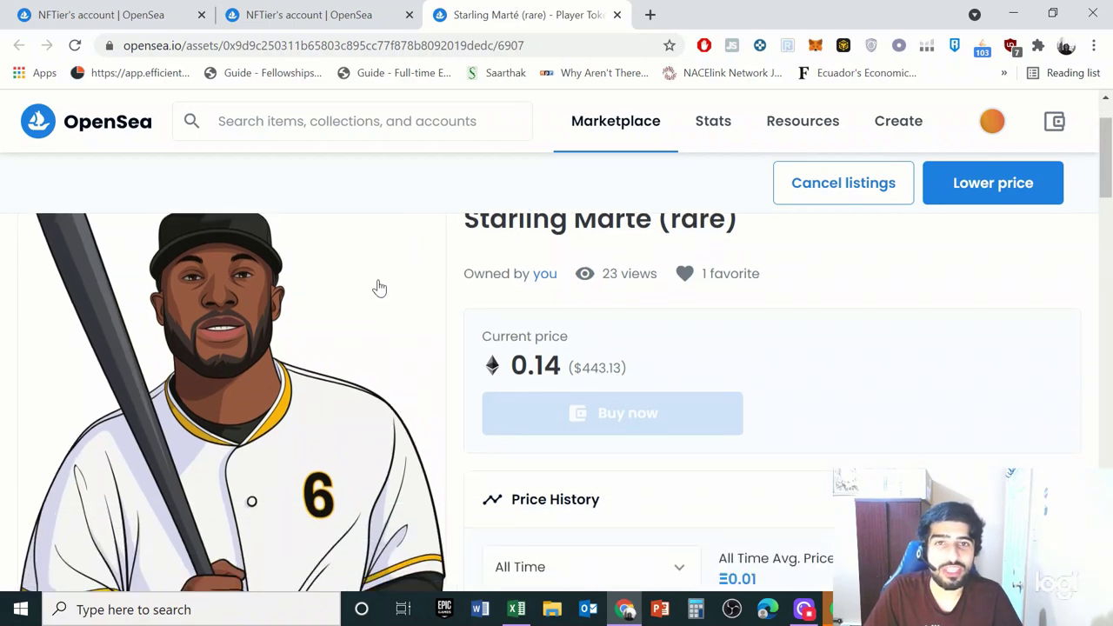
left_click(516, 614)
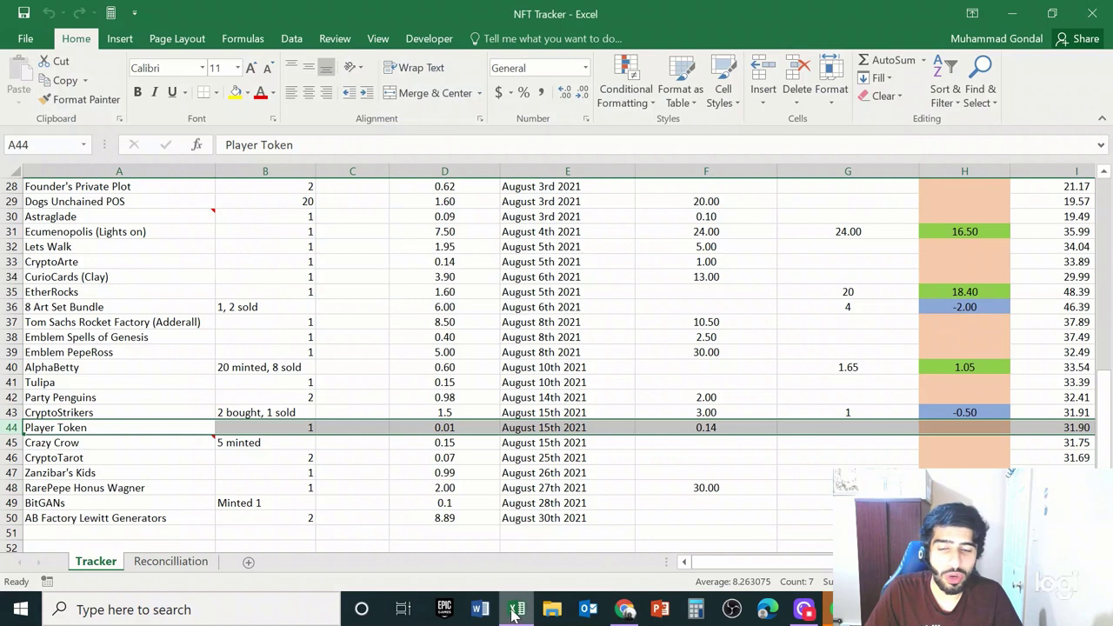
left_click(445, 428)
left_click(717, 426)
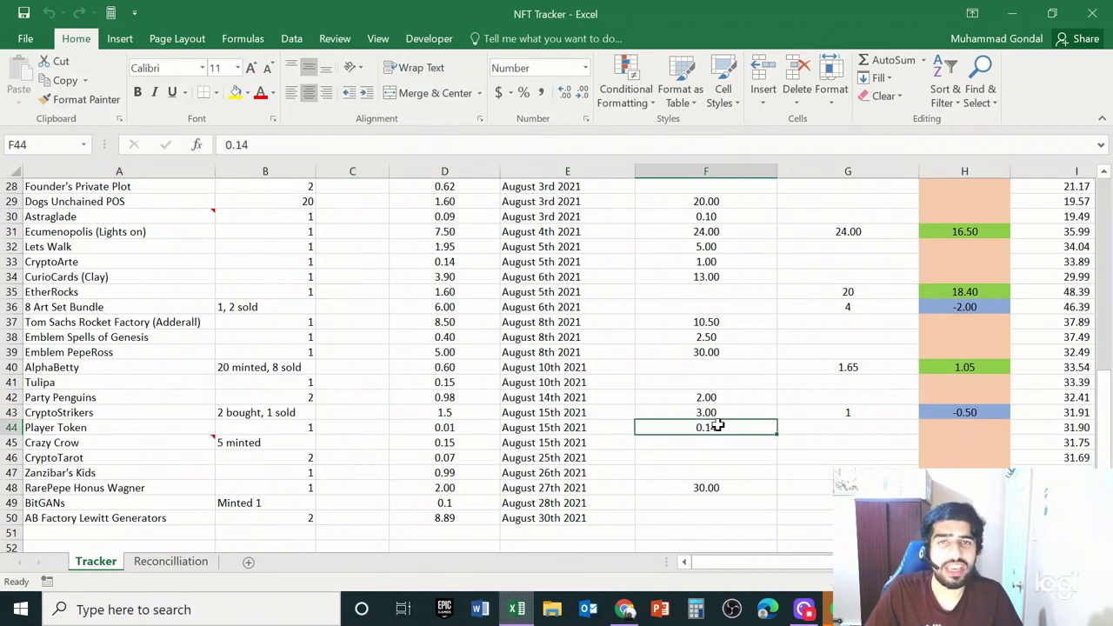
Highlight the Crazy Crow row, view Crazy Crow #3317 on OpenSea in Chrome, and return to its entry in the Excel tracker.
left_click(12, 442)
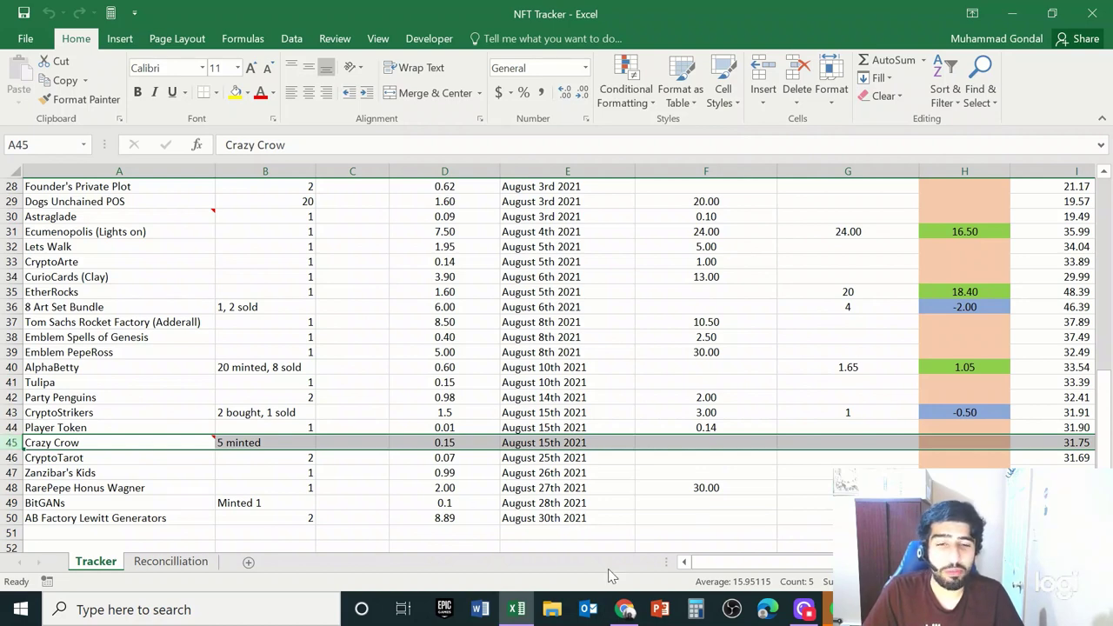
left_click(624, 608)
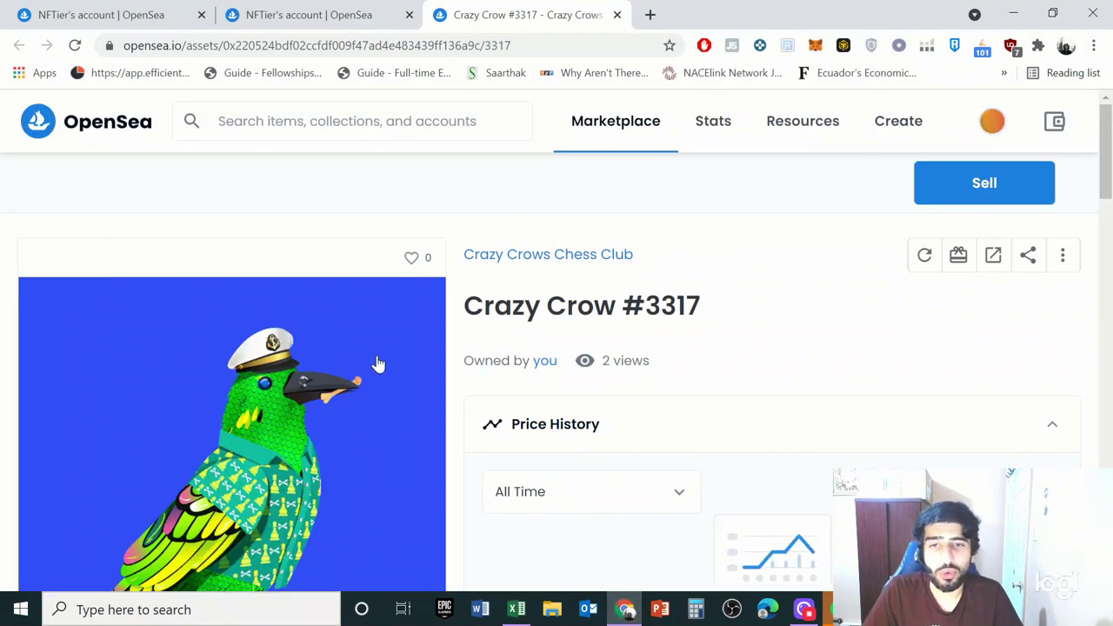
scroll(378, 363, "down", 1)
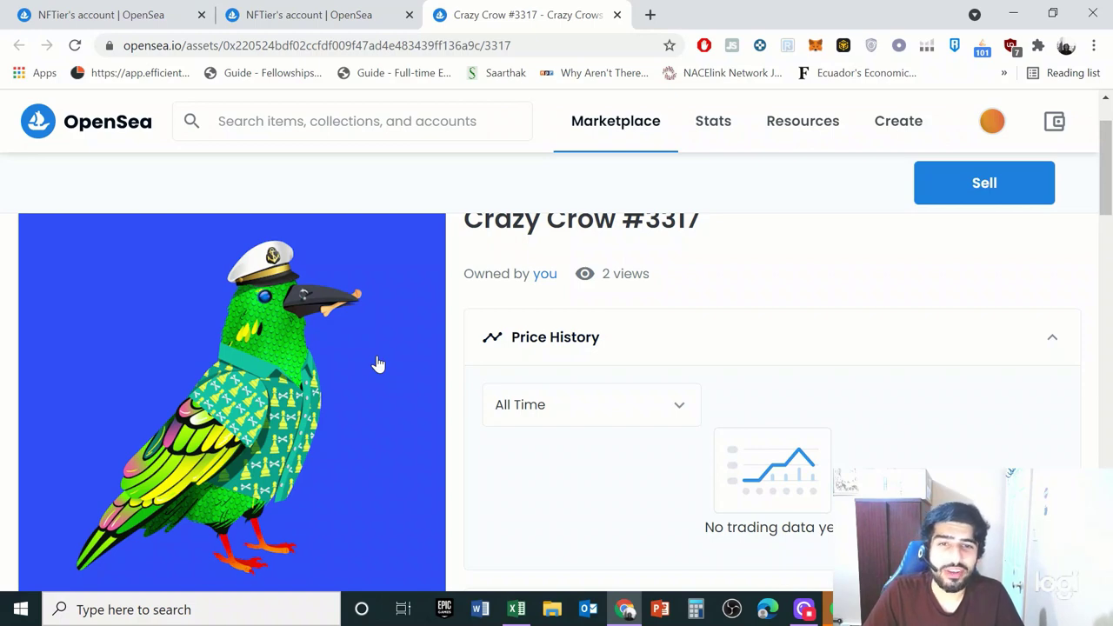
left_click(516, 608)
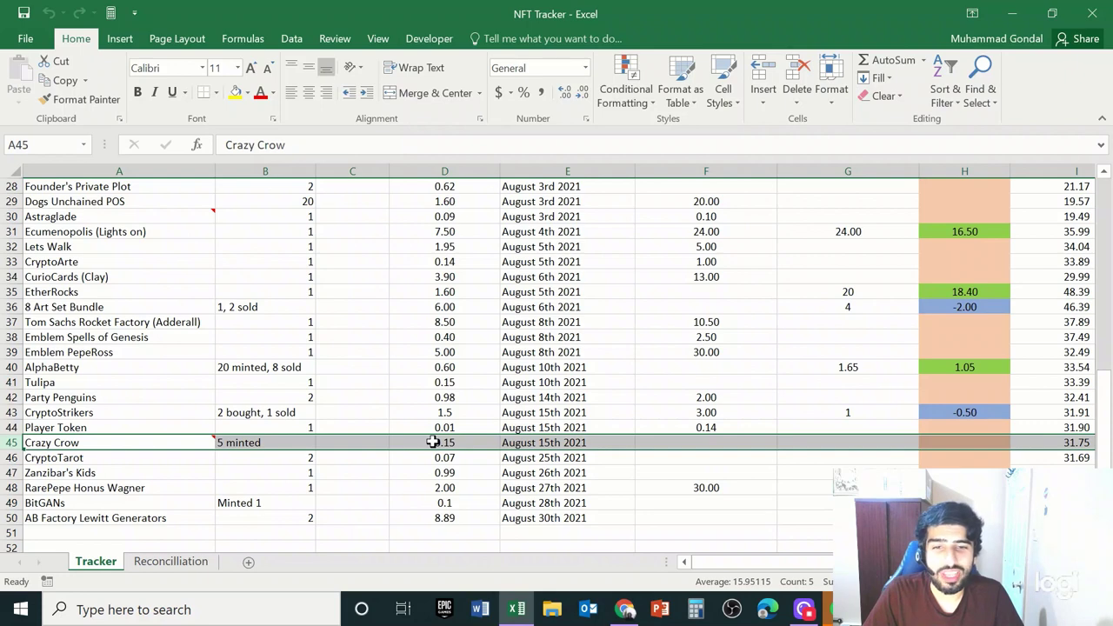
scroll(432, 441, "down", 1)
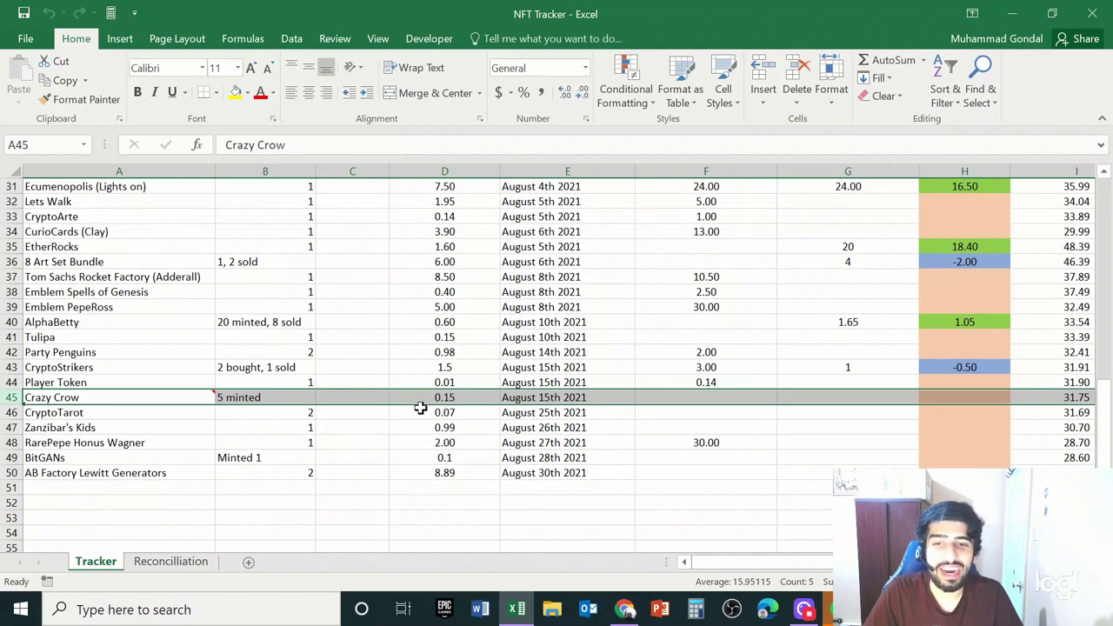
left_click(154, 397)
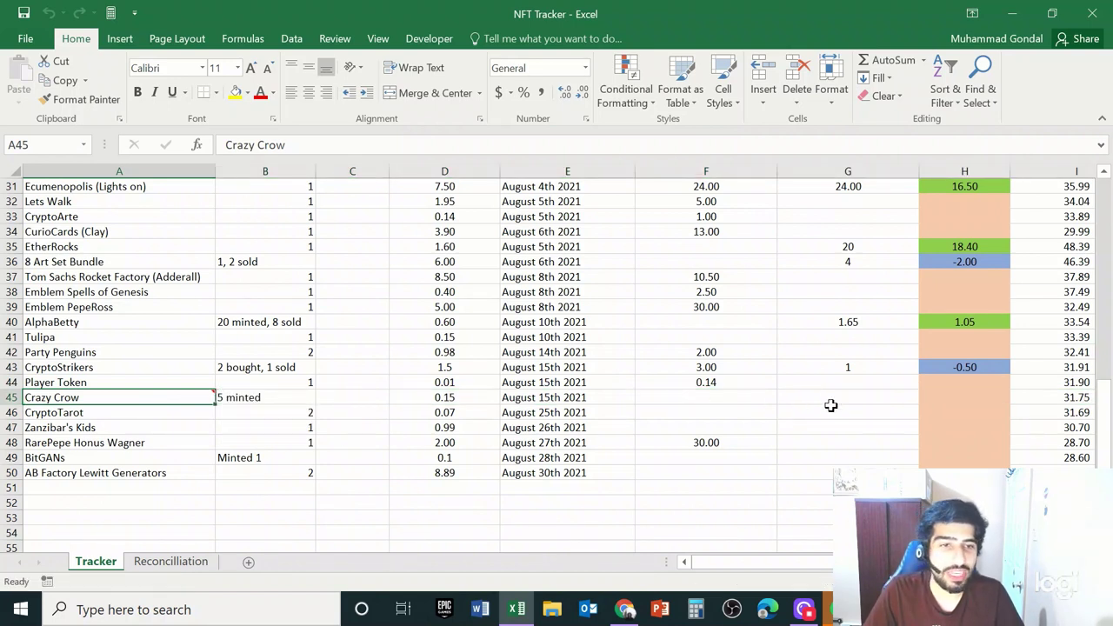
left_click(926, 408)
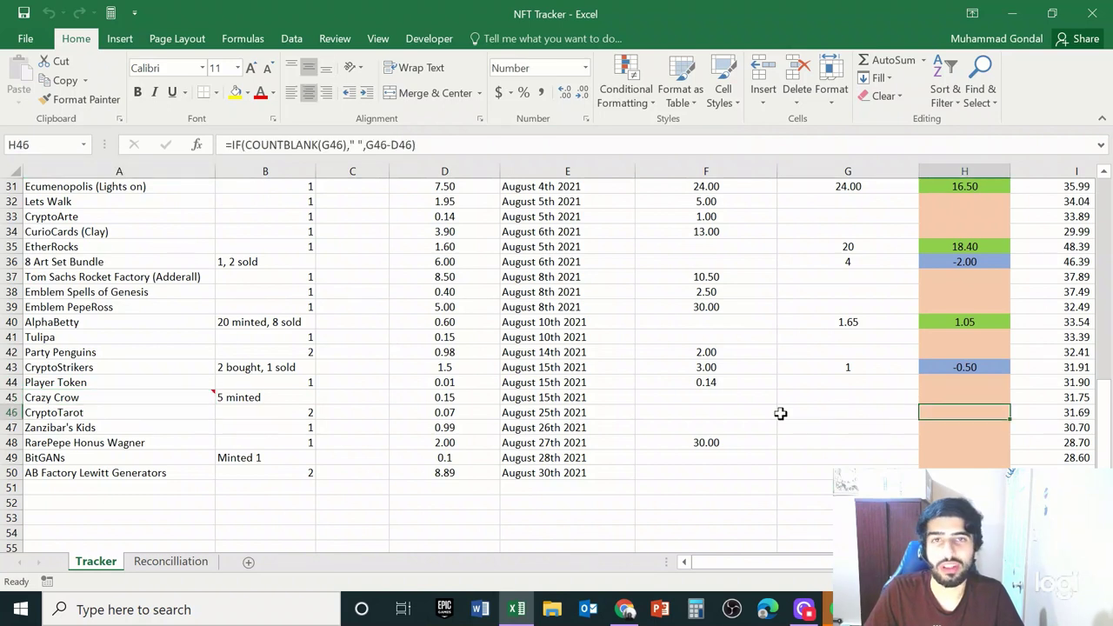
Review the CryptoTarot row against the Wheel of Fortune - 2nd Edition page in Chrome, and check its purchase price in Excel.
left_click(7, 412)
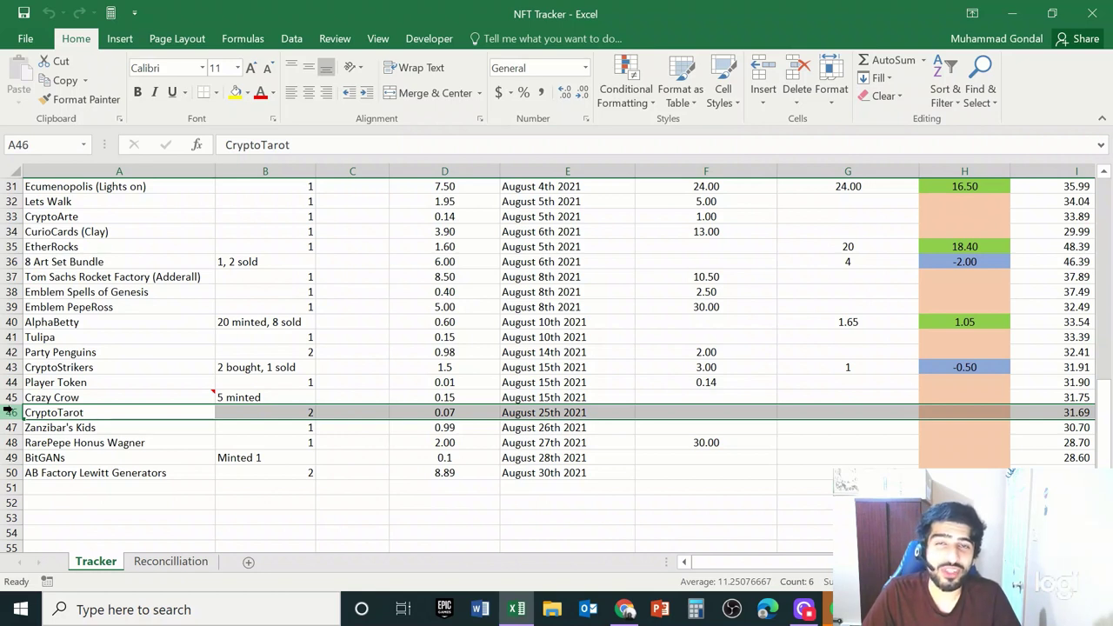
key("alt+Tab")
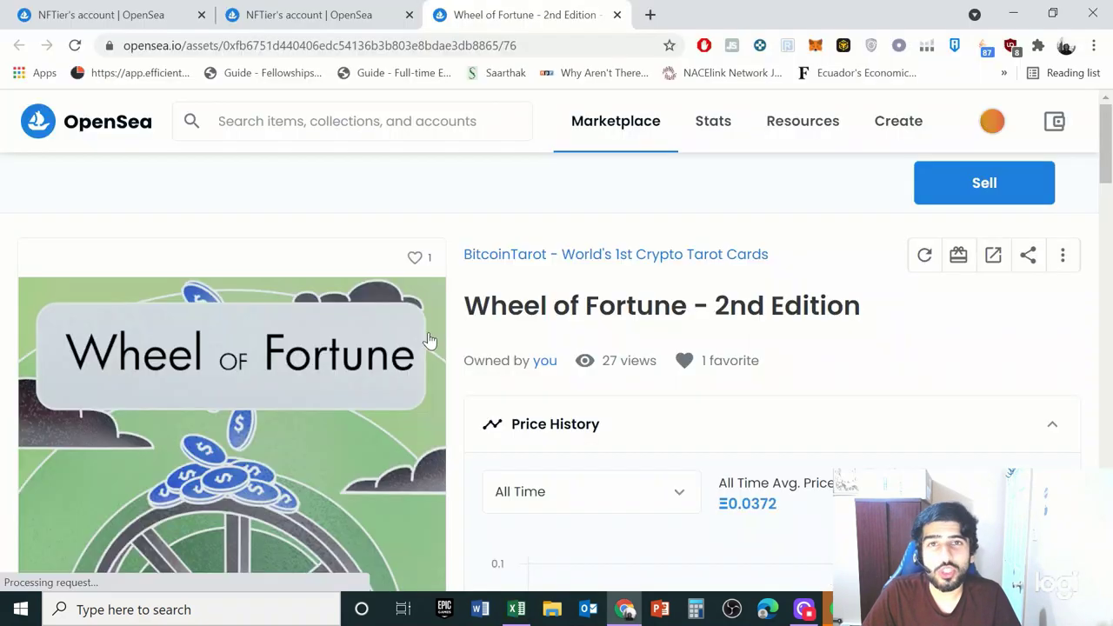
scroll(452, 331, "down", 3)
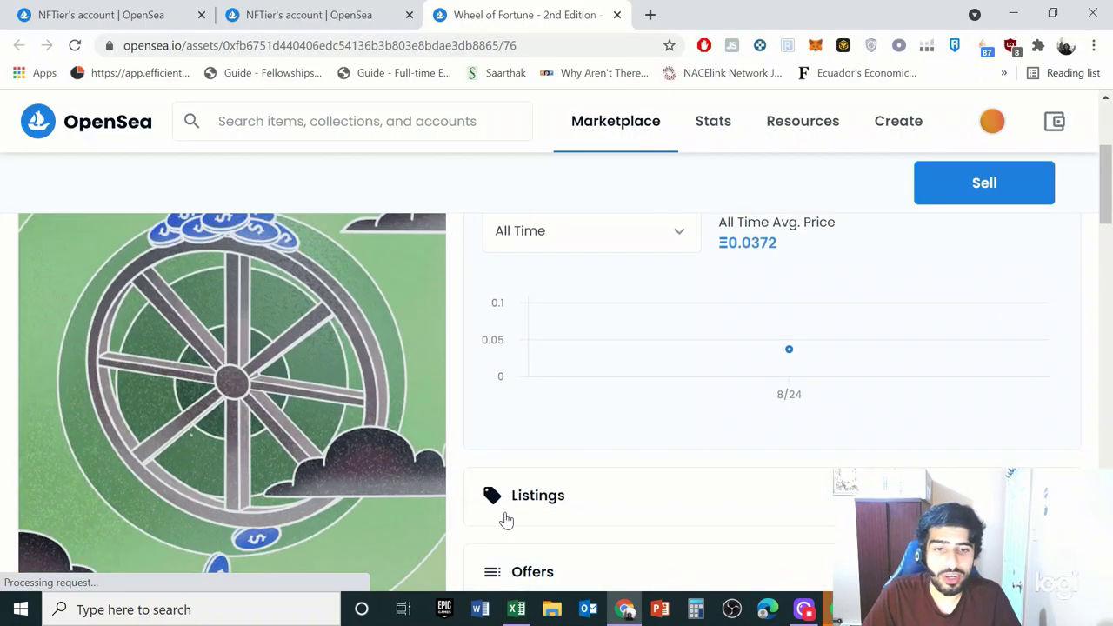
scroll(516, 450, "down", 1)
scroll(517, 450, "up", 2)
scroll(517, 450, "down", 1)
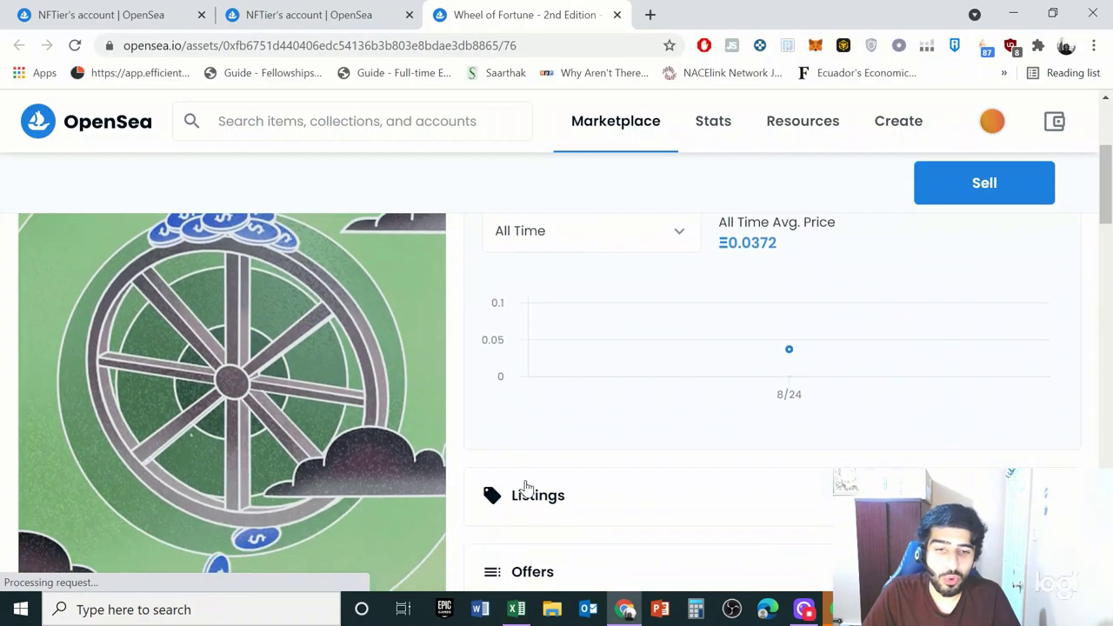
key("alt+Tab")
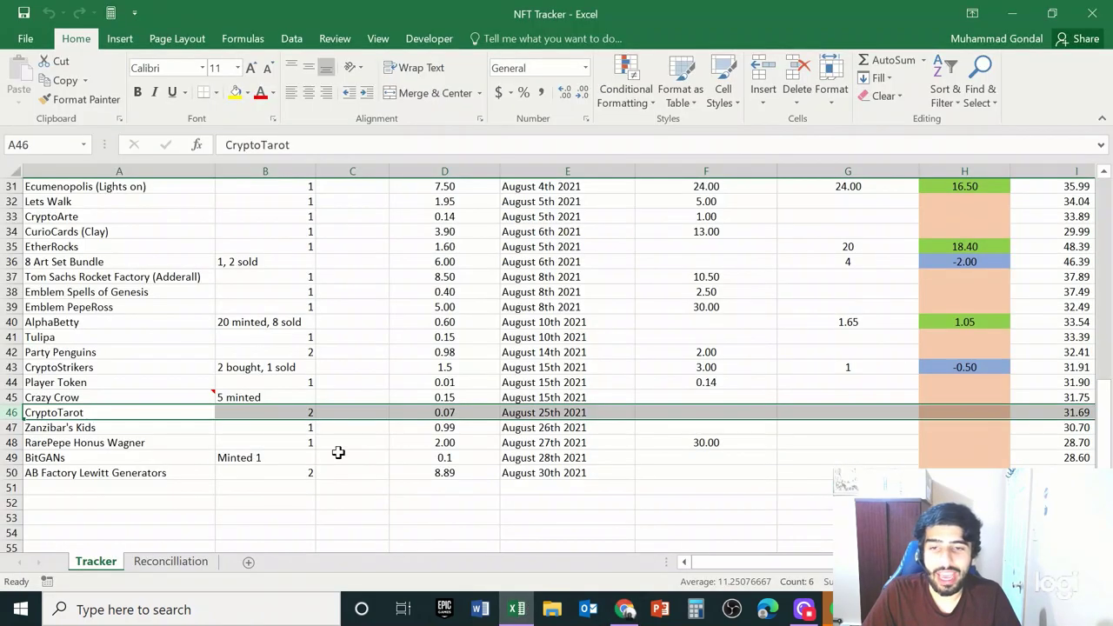
left_click(429, 414)
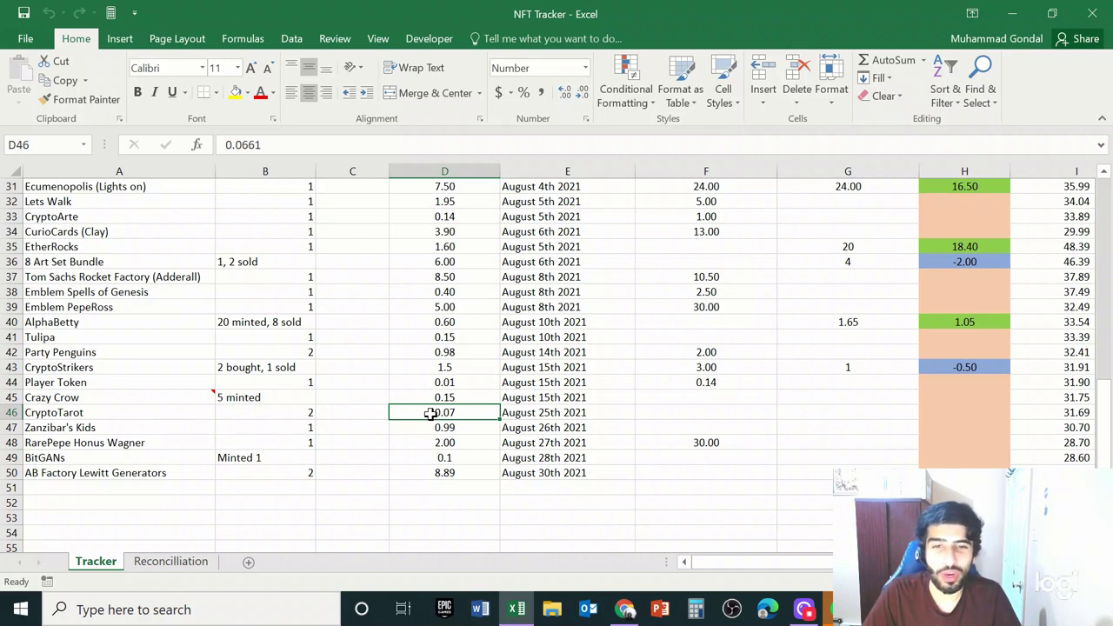
Highlight the Zanzibar's Kids row, view Zanzibar's Kids #15 on OpenSea in Chrome, and return to the Excel tracker.
left_click(7, 427)
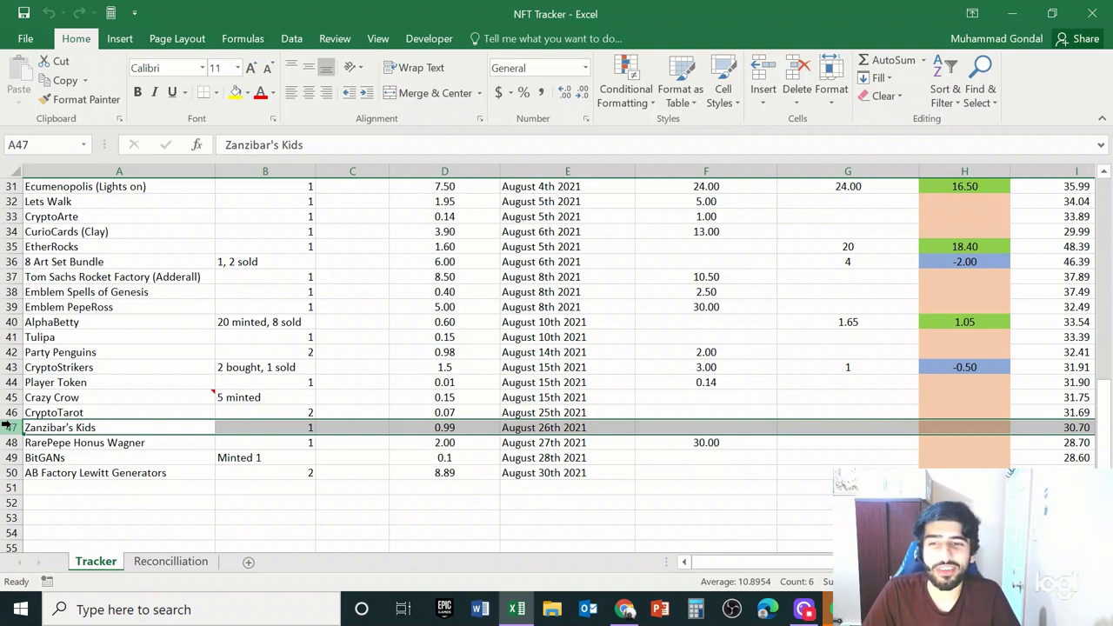
left_click(516, 611)
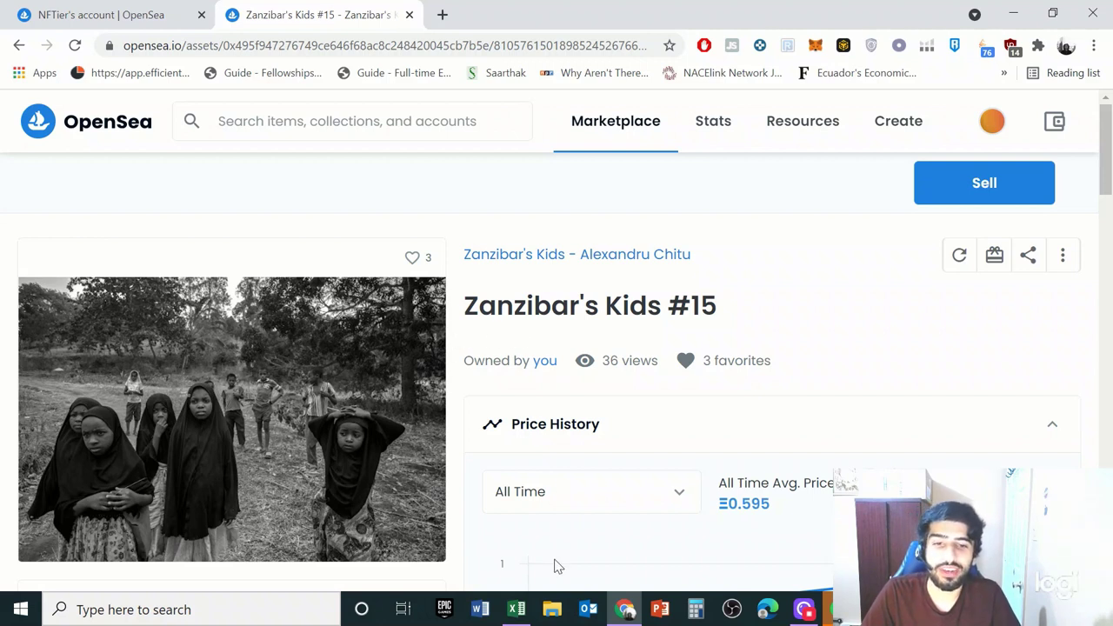
mouse_move(521, 606)
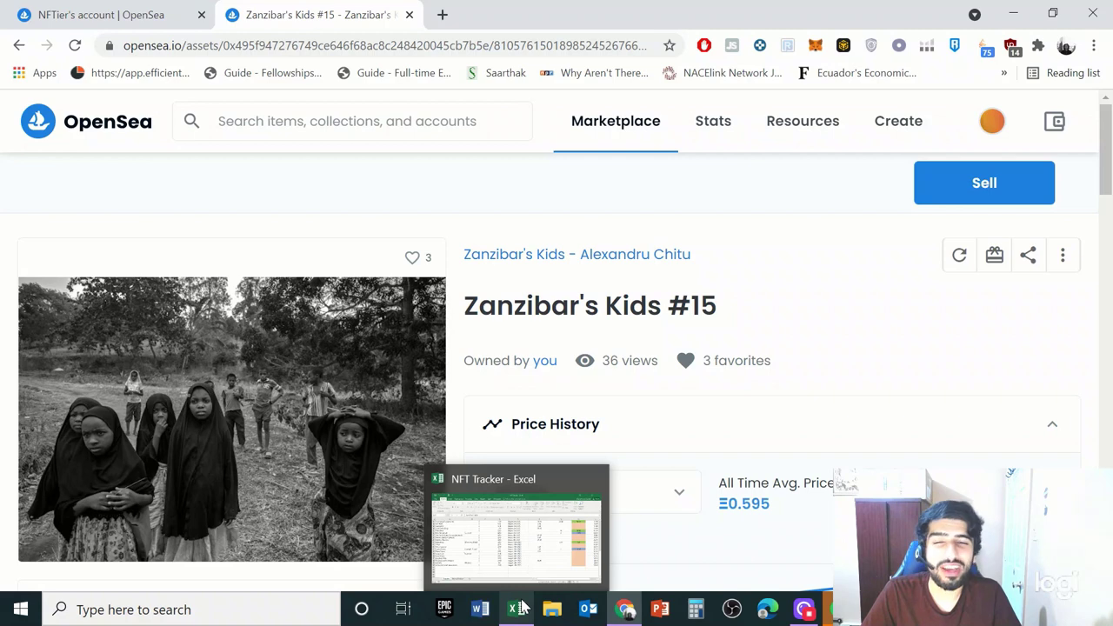
left_click(521, 606)
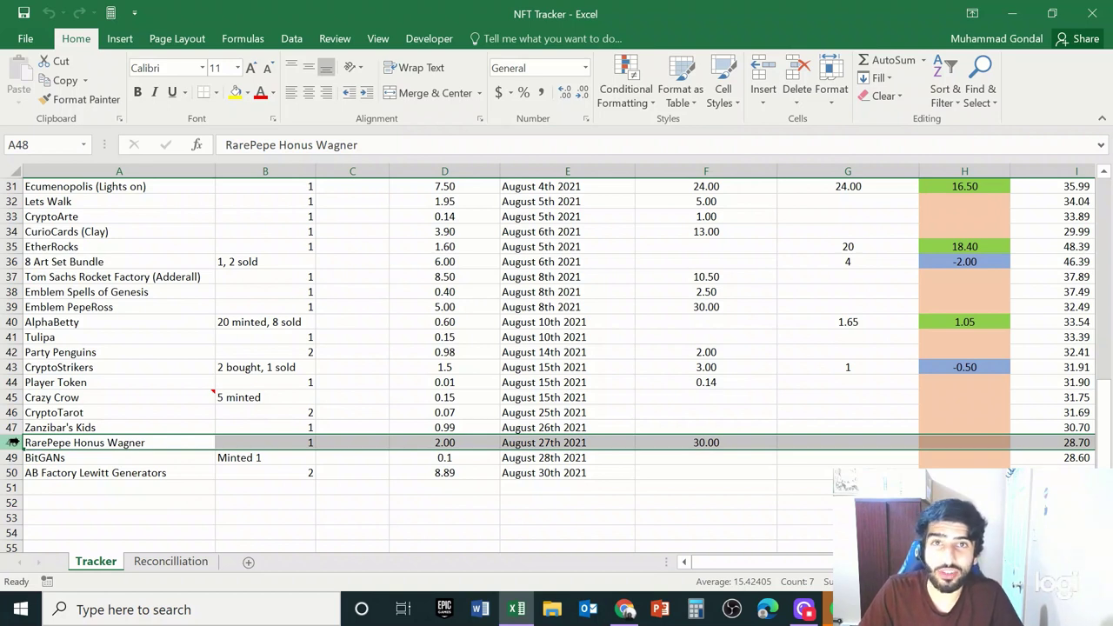
Compare the RarePepe Honus Wagner row with the earlier Emblem PepeRoss row, leaving the RarePepe Honus Wagner row highlighted.
left_click(26, 442)
scroll(26, 442, "up", 1)
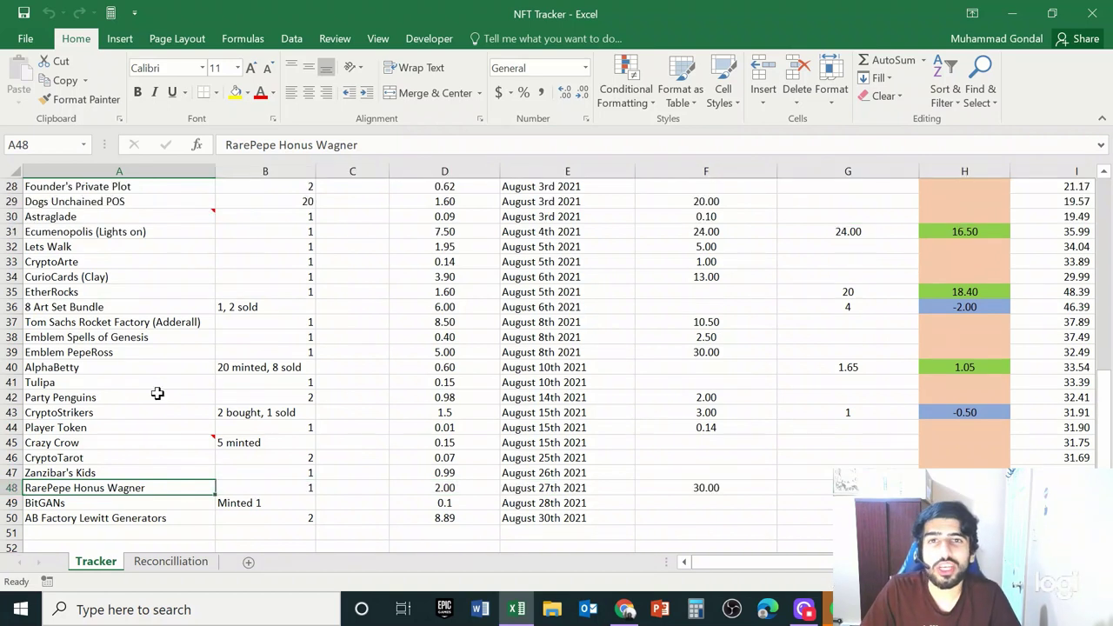
left_click(12, 351)
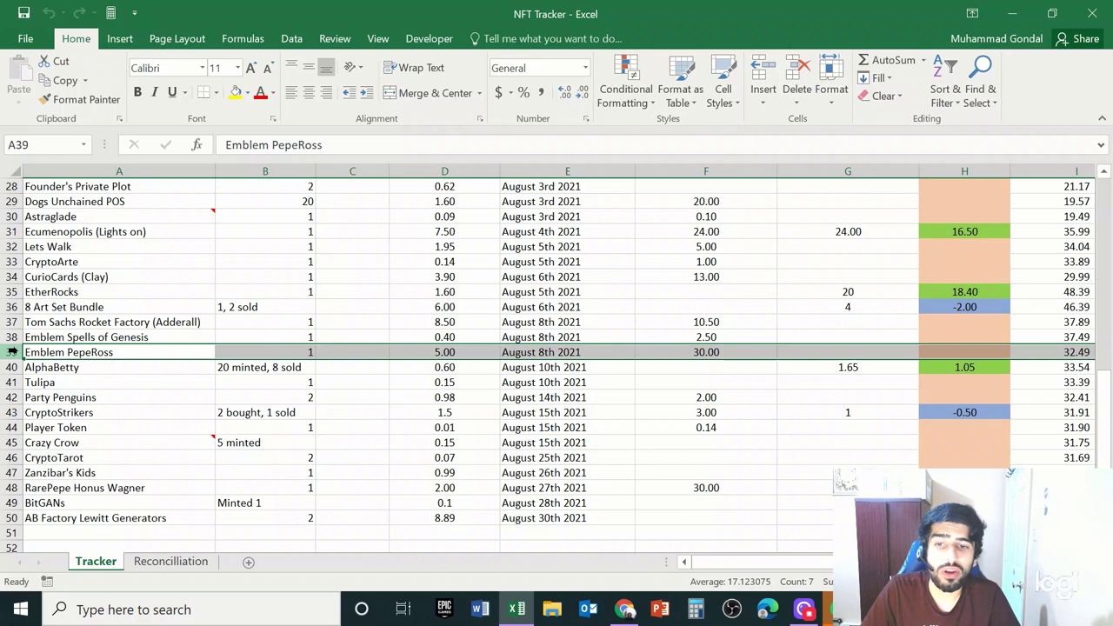
left_click(12, 488)
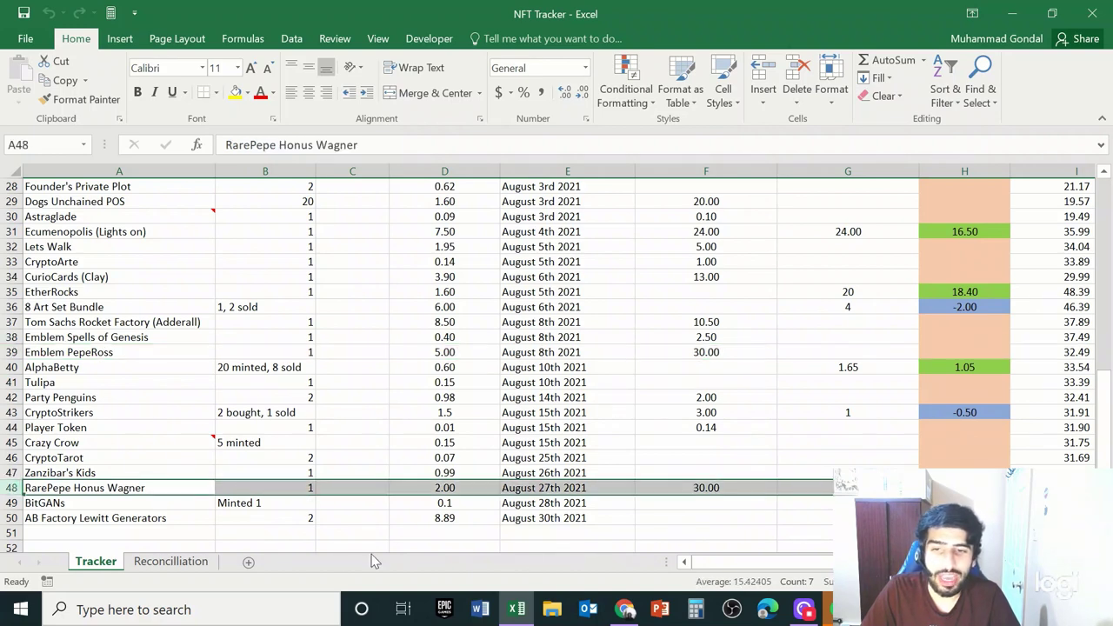
Switch to Chrome and examine the artwork and current price on the T206 Pepe (Honus Wagner) OpenSea listing.
left_click(624, 609)
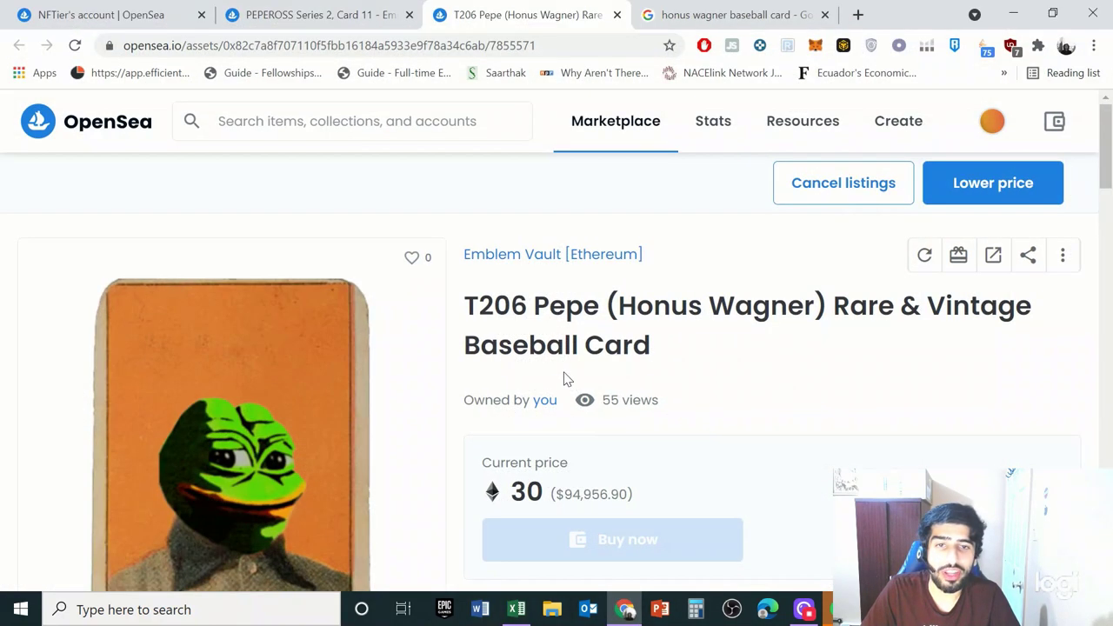
scroll(556, 365, "down", 1)
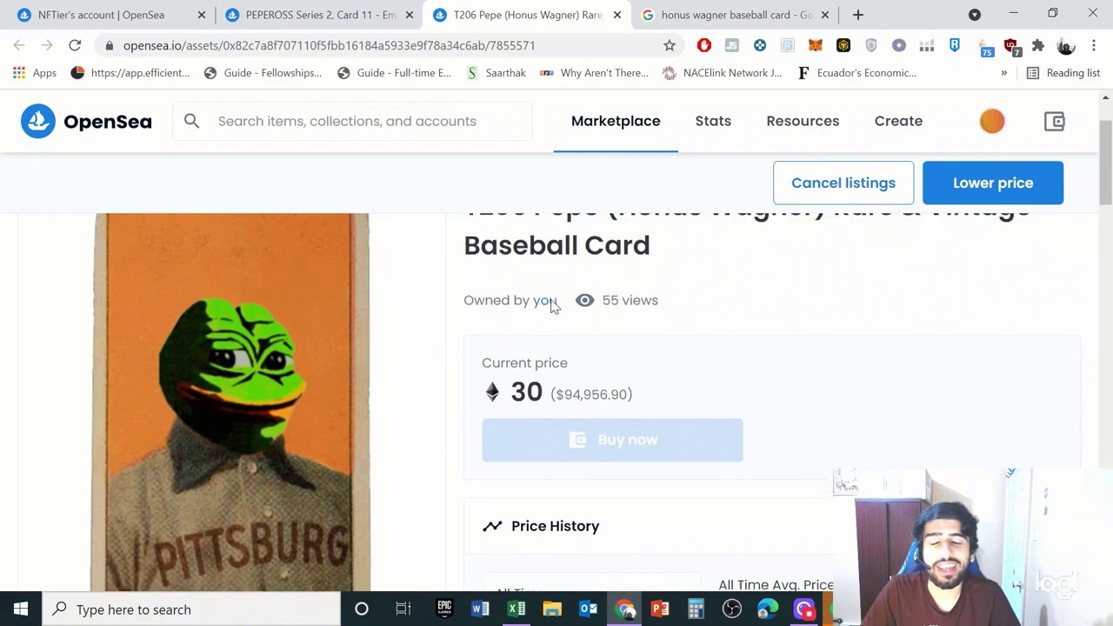
scroll(550, 304, "down", 1)
scroll(550, 304, "up", 2)
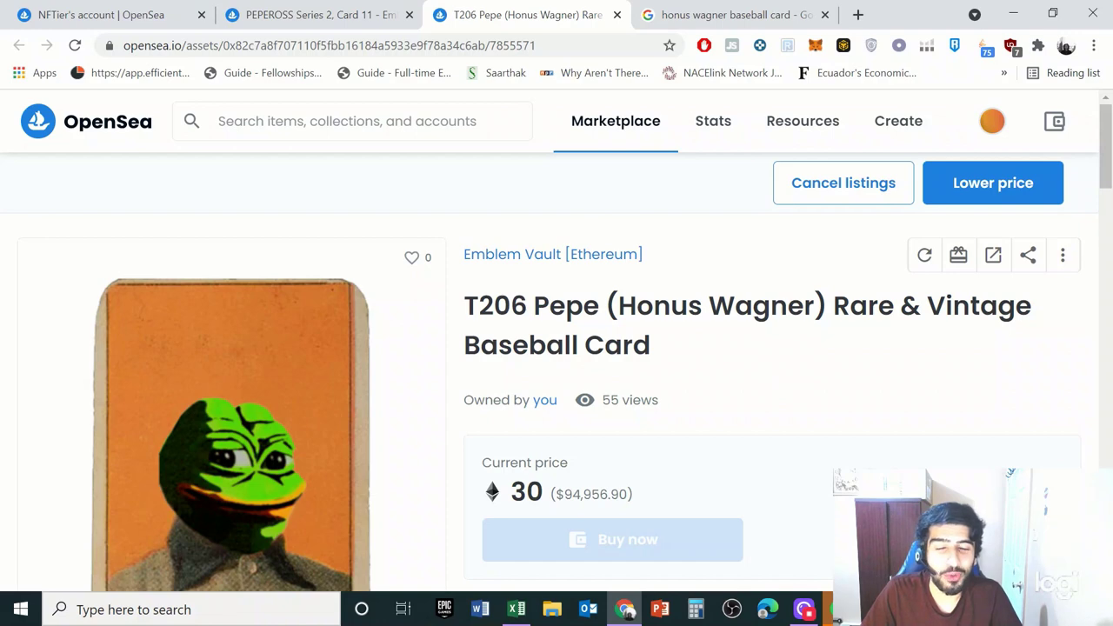
scroll(551, 316, "down", 2)
scroll(551, 315, "up", 2)
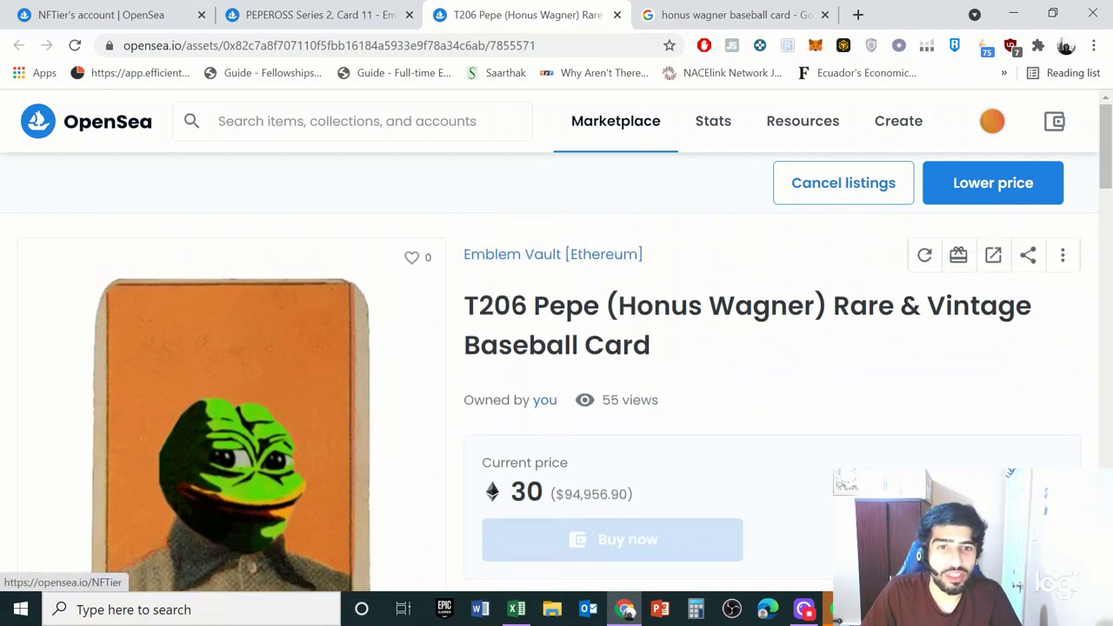
Check the Google results for "honus wagner baseball card" and compare them with the T206 Pepe listing's card artwork.
left_click(668, 24)
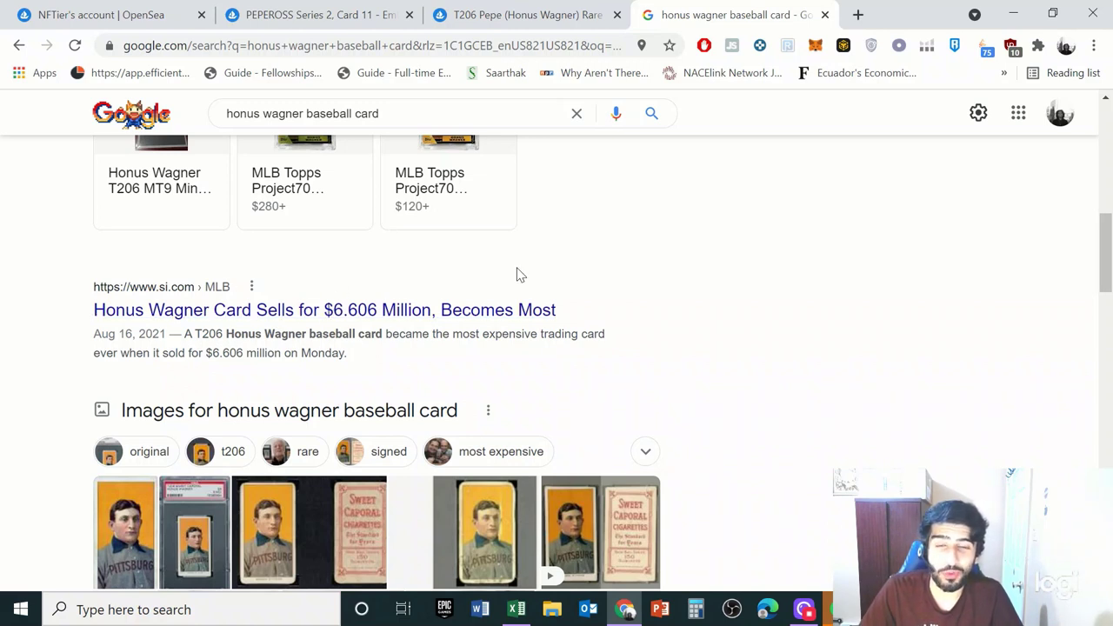
left_click(548, 22)
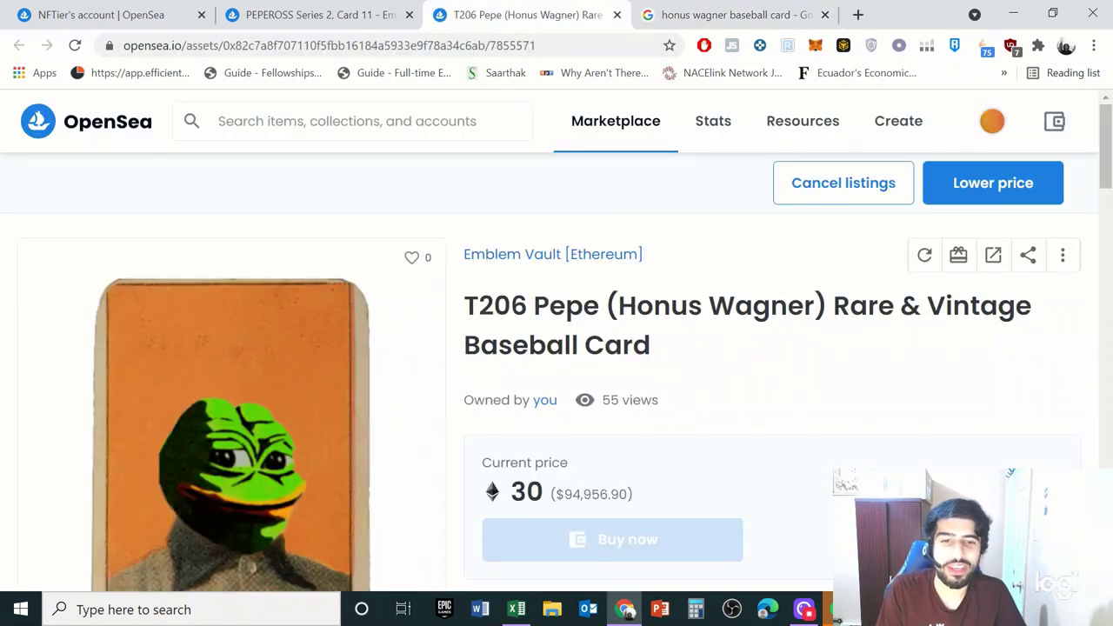
scroll(556, 365, "down", 2)
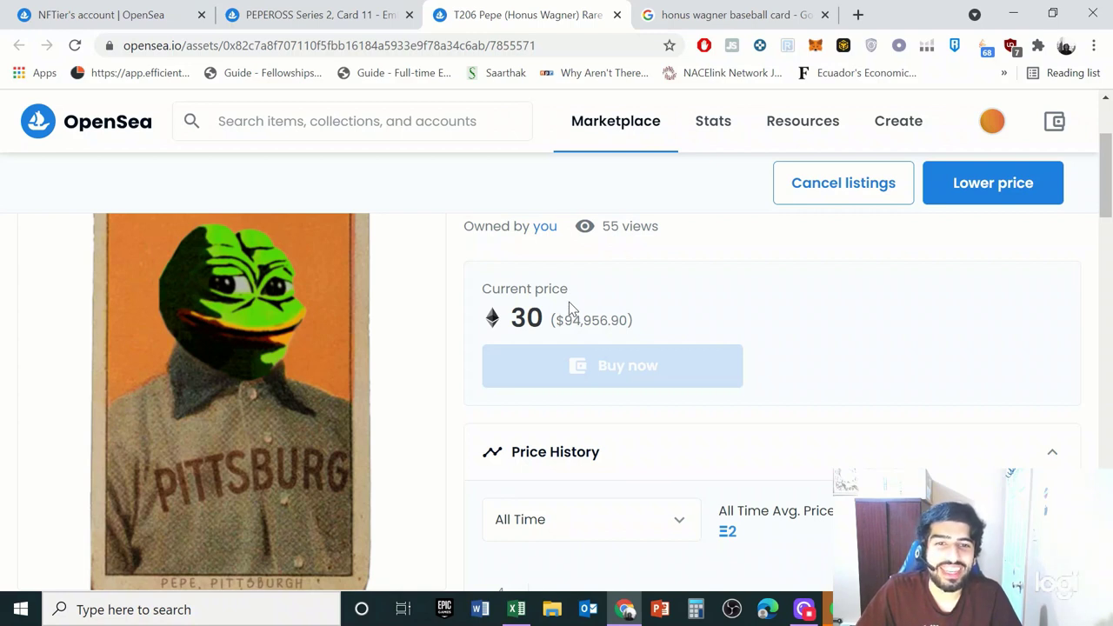
scroll(569, 305, "up", 2)
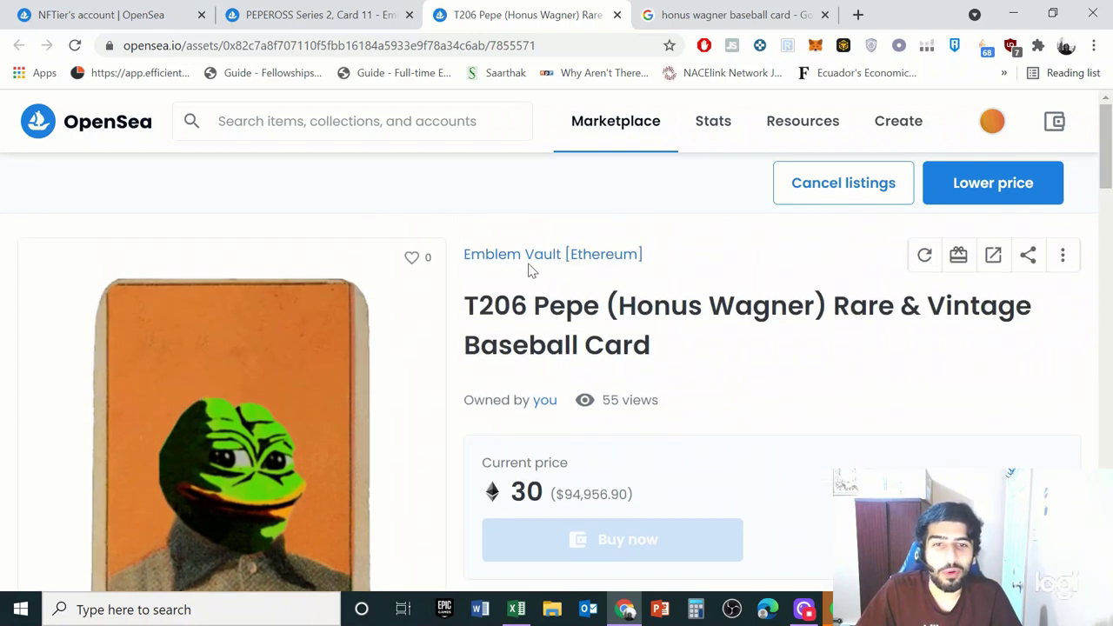
View the PEPEROSS Series 2, Card 11 listing on OpenSea, including its full card artwork and current price.
left_click(322, 18)
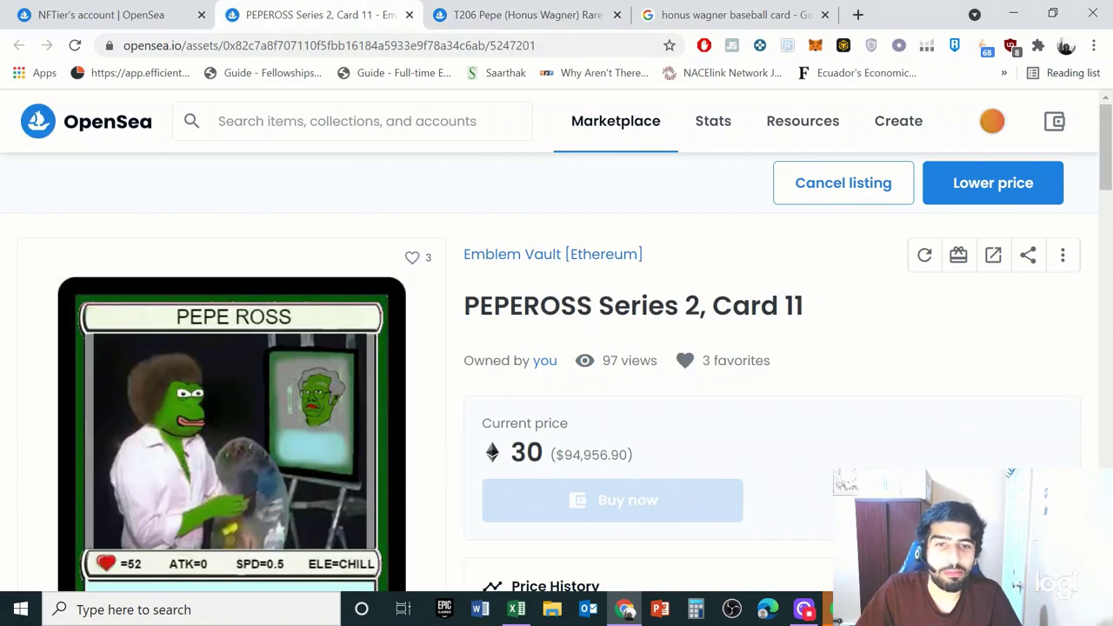
scroll(487, 329, "down", 2)
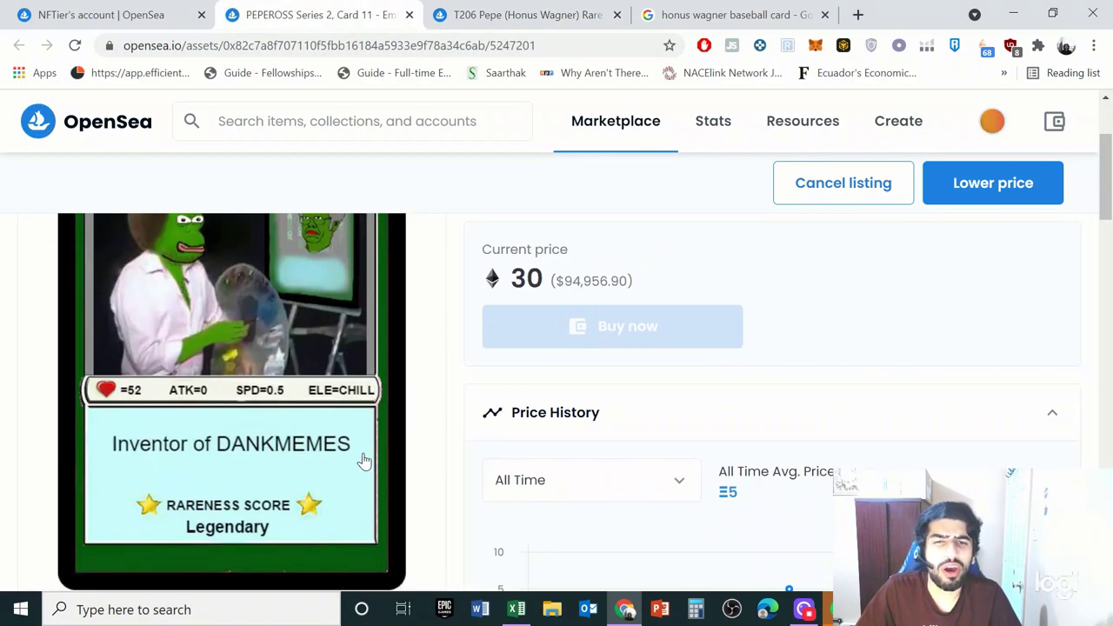
scroll(403, 372, "up", 2)
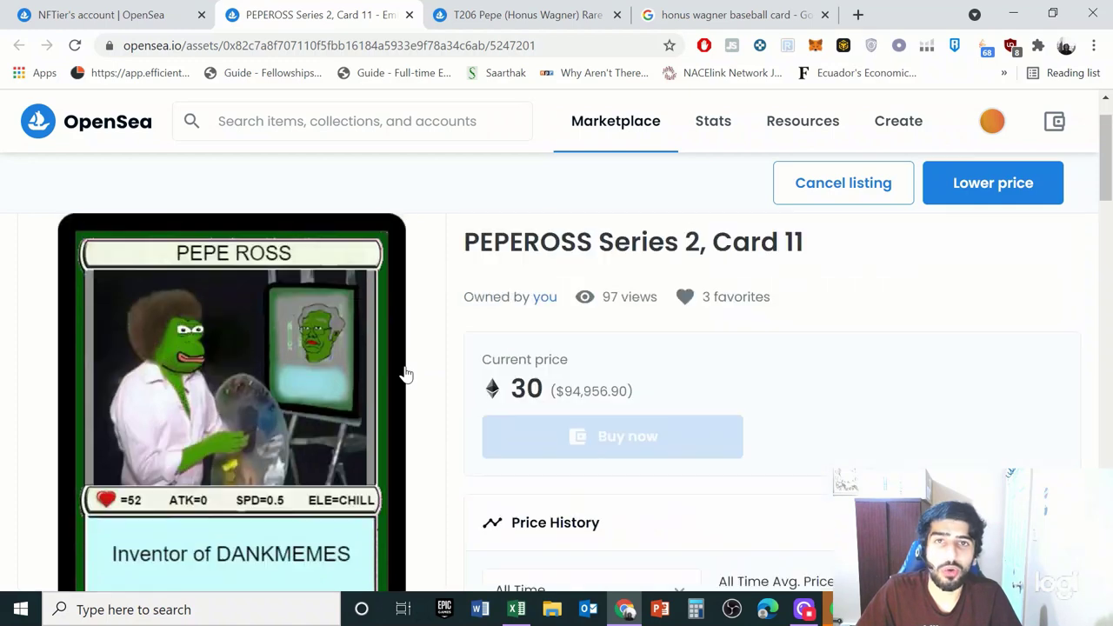
Highlight the BitGANs row in Excel, then examine the artwork, price history and offers of Silver Smoke skullGAN (36/128) in Chrome.
key("alt+Tab")
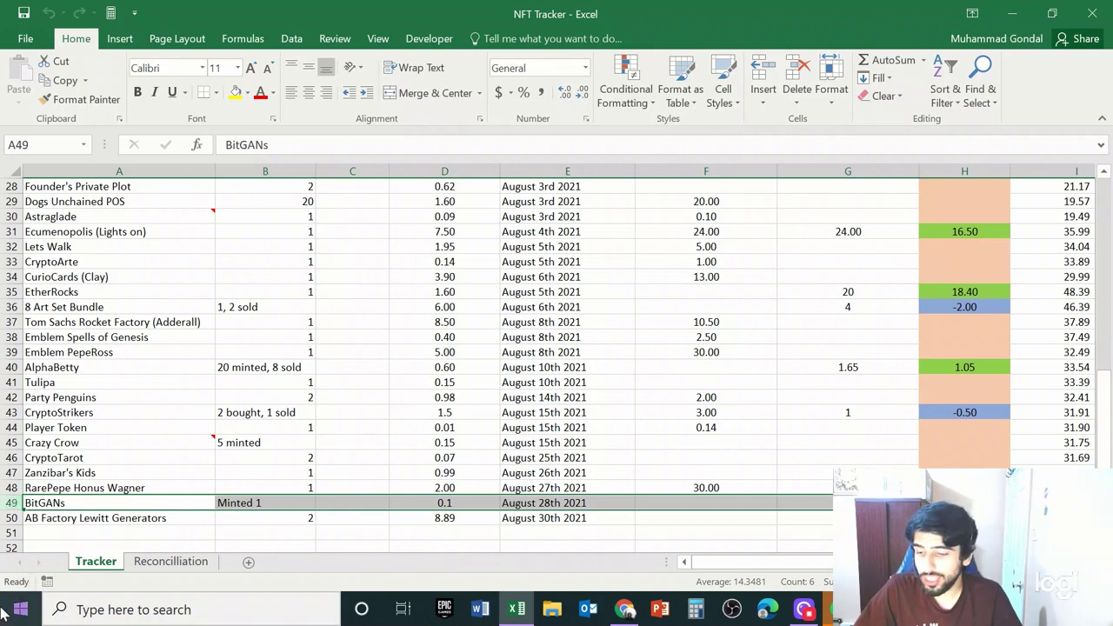
left_click(625, 610)
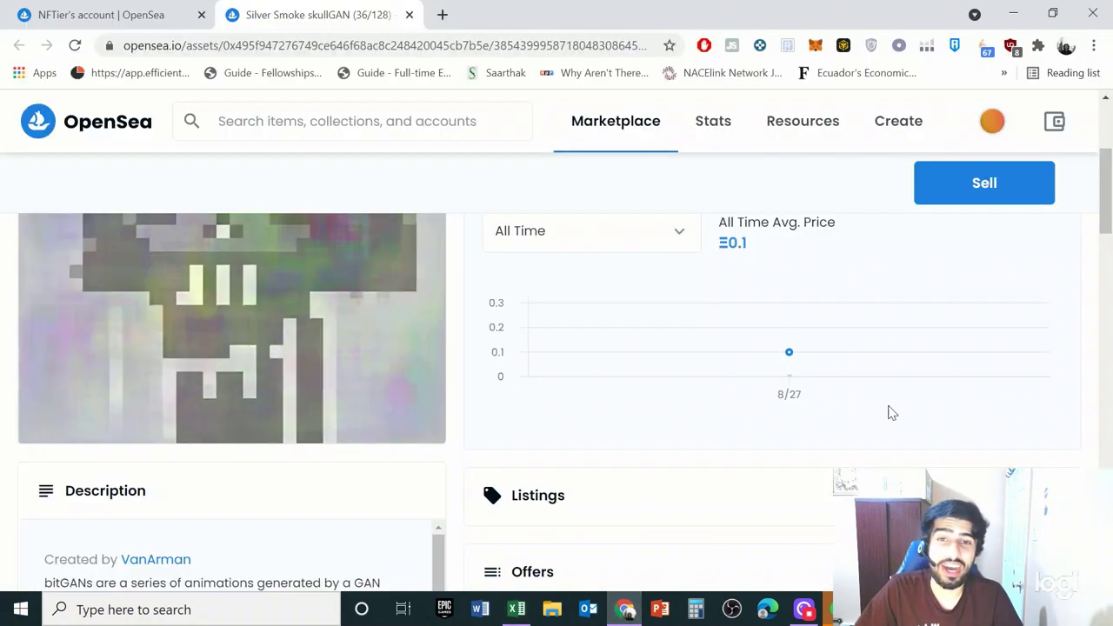
mouse_move(708, 316)
scroll(578, 337, "up", 2)
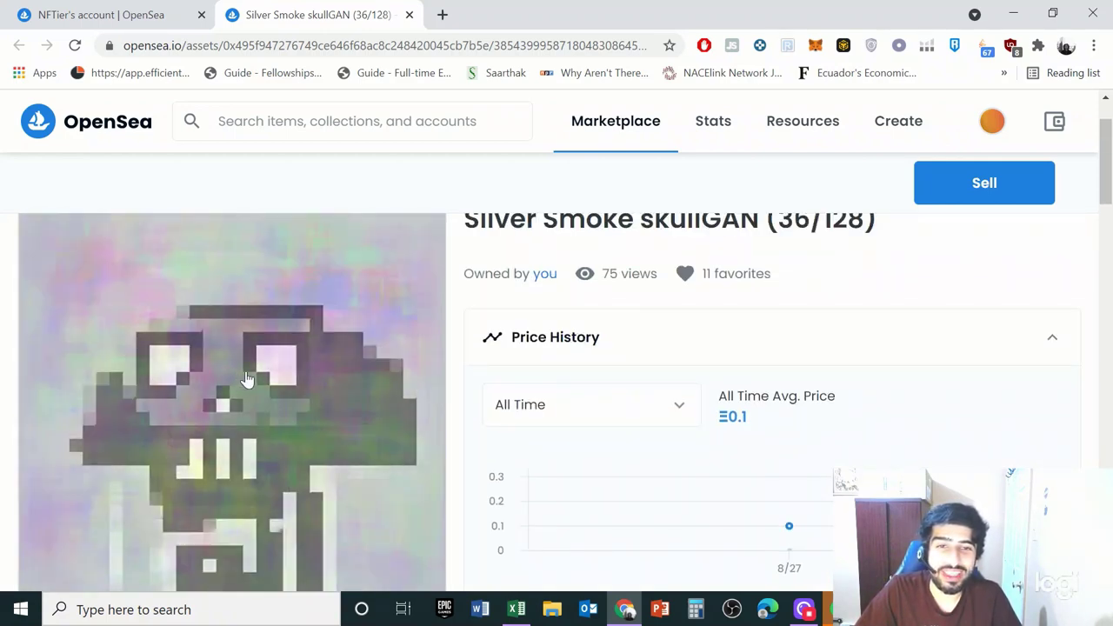
scroll(512, 298, "up", 1)
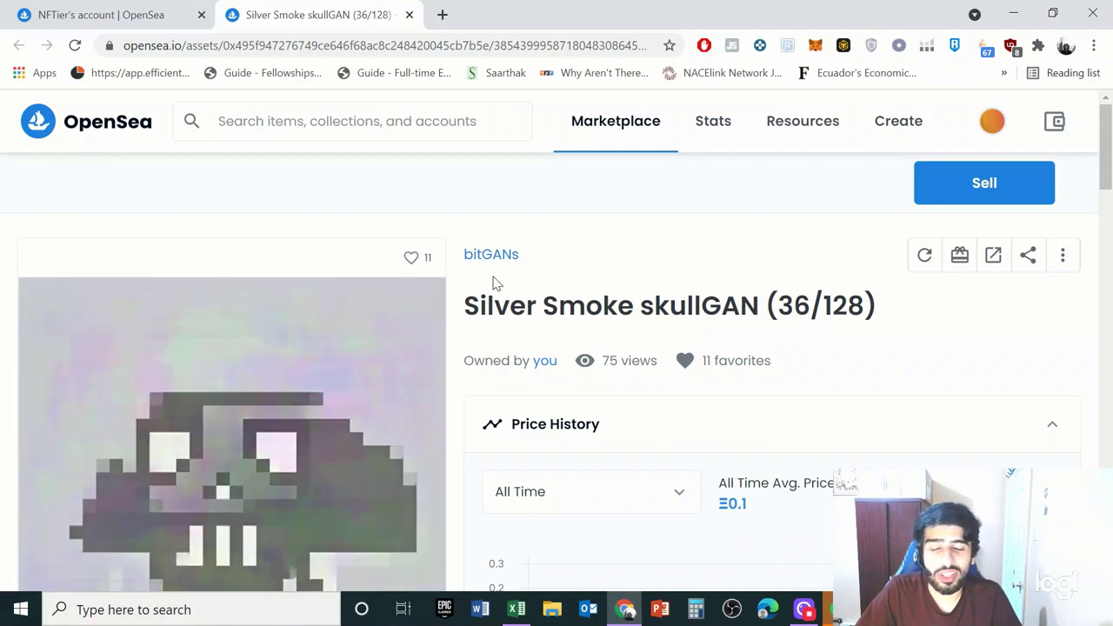
scroll(492, 283, "down", 4)
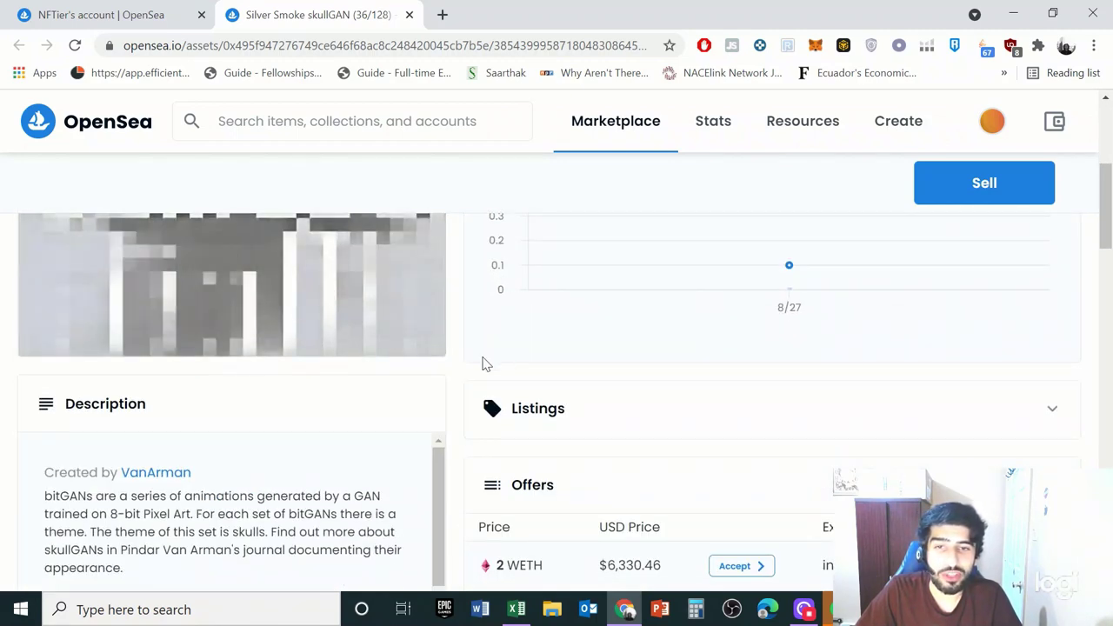
scroll(484, 363, "up", 2)
scroll(661, 365, "down", 2)
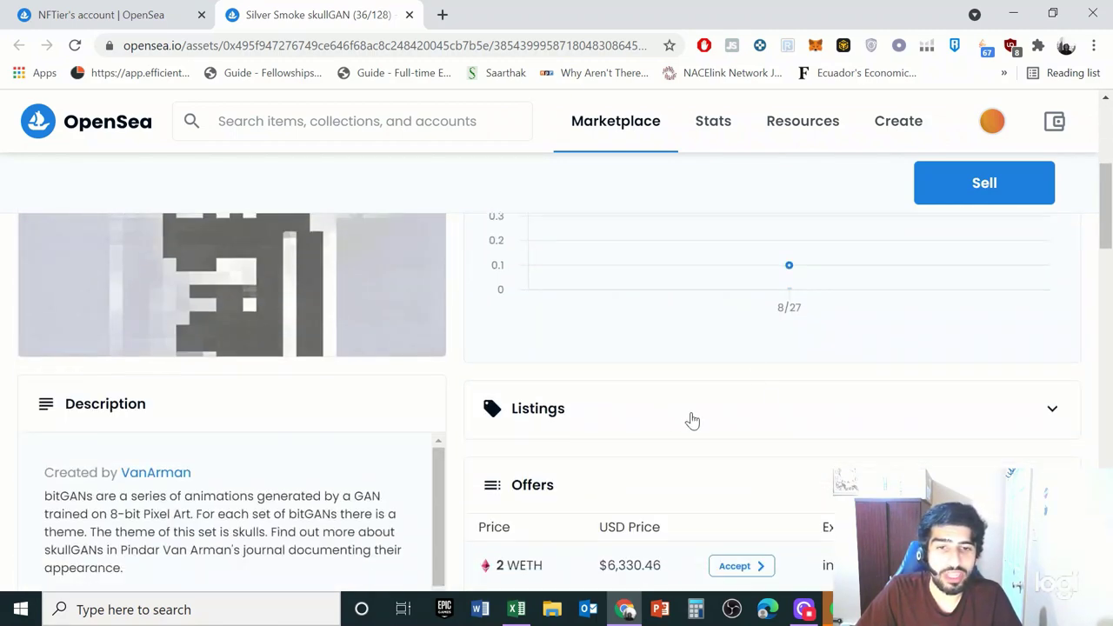
scroll(635, 419, "down", 2)
Highlight the AB Factory Lewitt Generators row in Excel and review LeWitt Generator Generator #165 with its price history in Chrome.
left_click(517, 609)
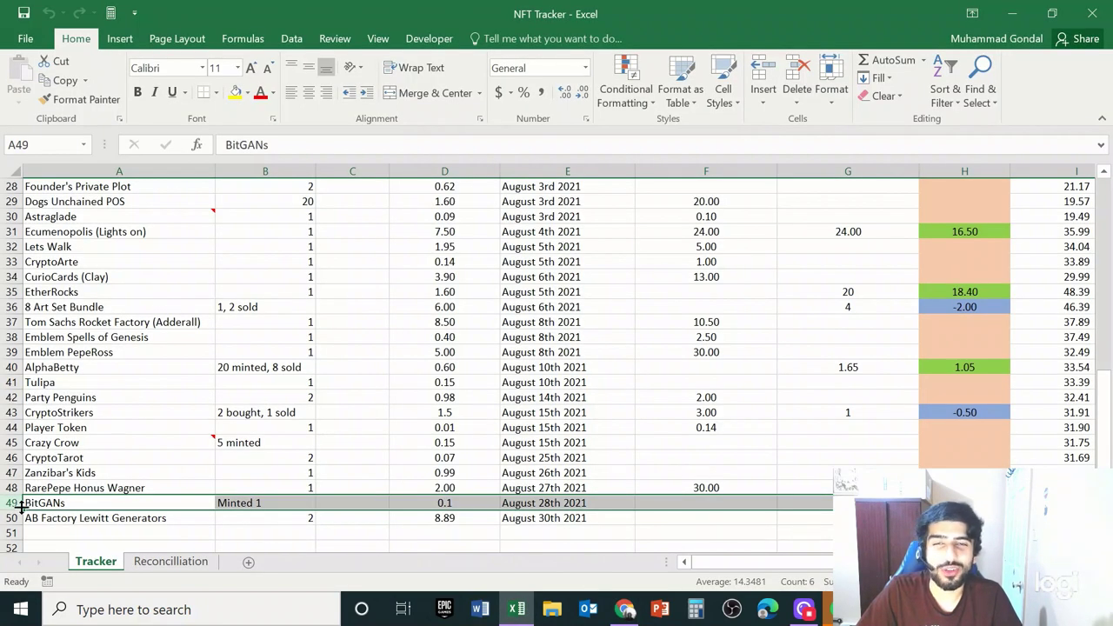
left_click(12, 517)
scroll(12, 518, "down", 2)
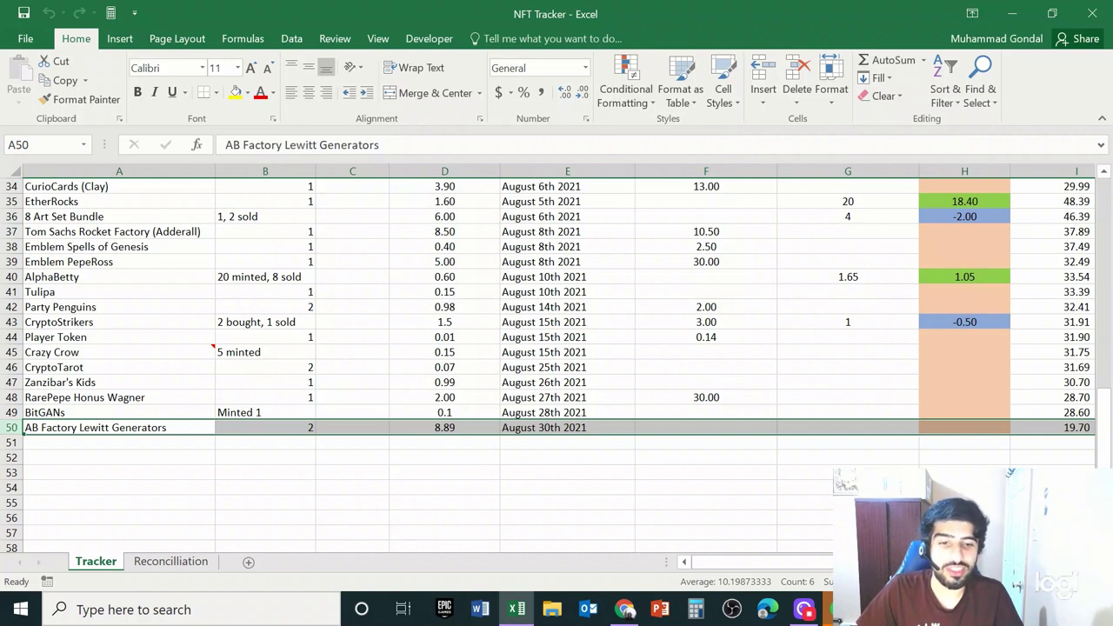
key("alt+Tab")
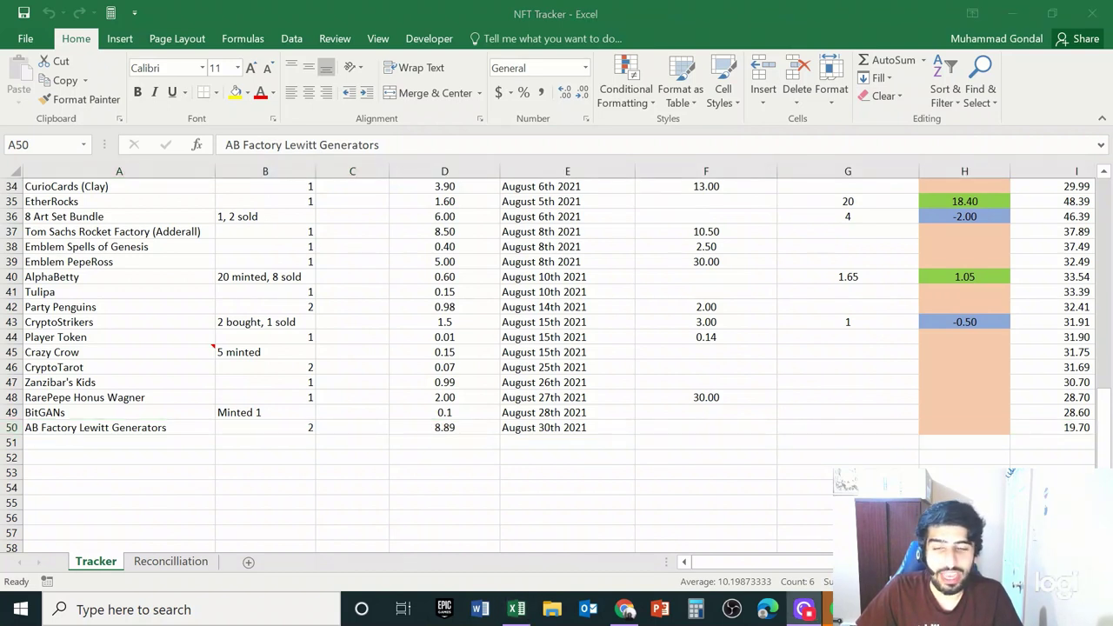
left_click(638, 612)
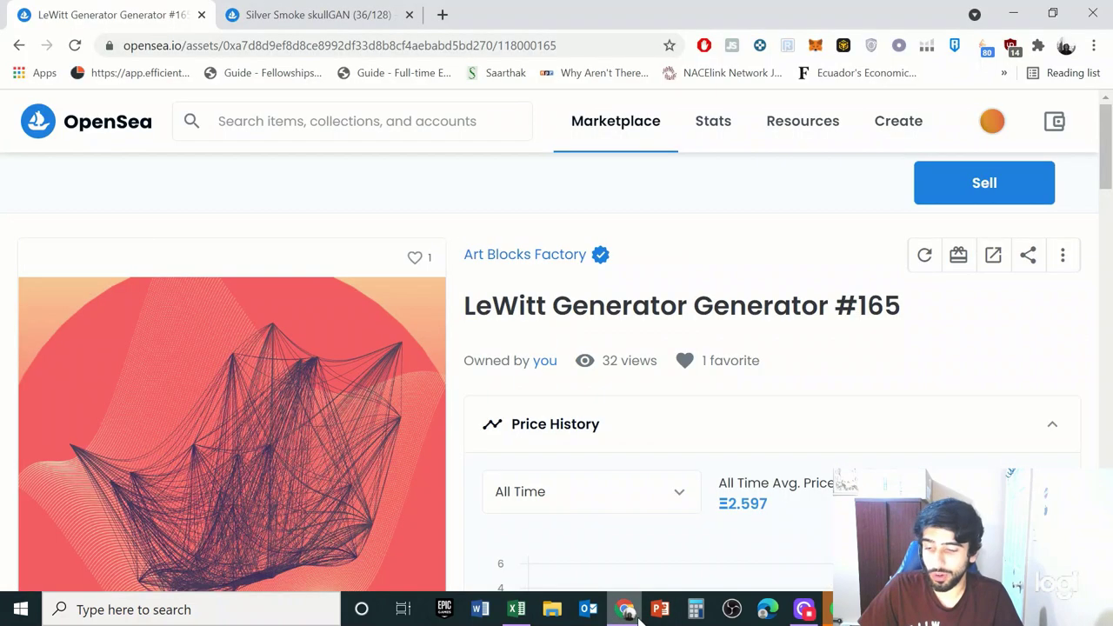
scroll(379, 278, "down", 3)
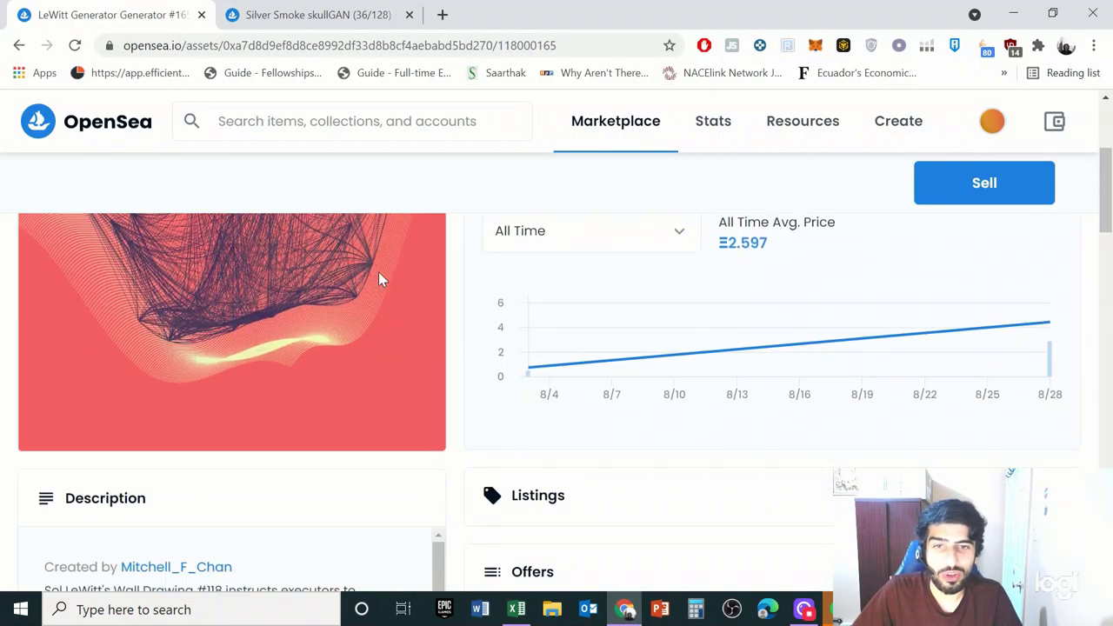
scroll(378, 278, "up", 3)
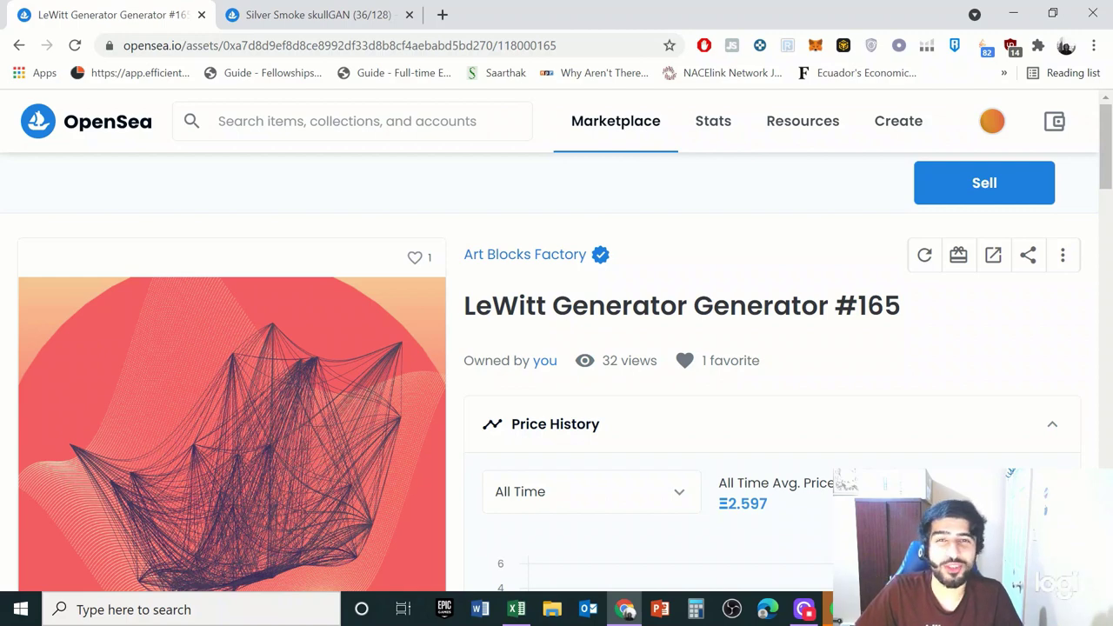
Return to the Excel tracker and look back over the August purchases, selecting the EtherRocks entry.
key("alt+Tab")
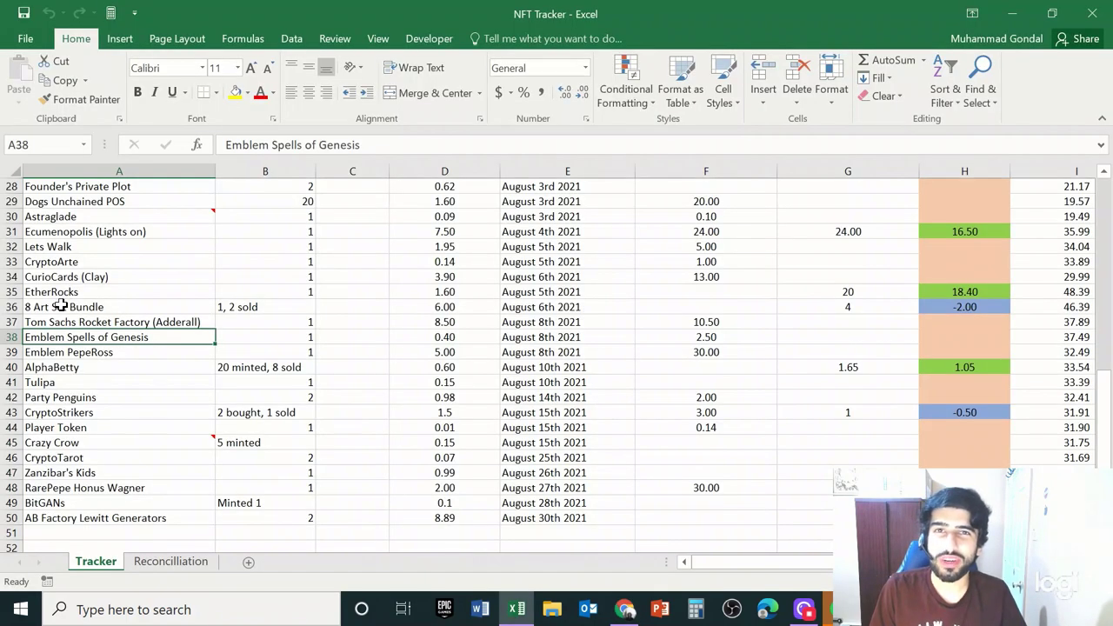
scroll(61, 306, "down", 1)
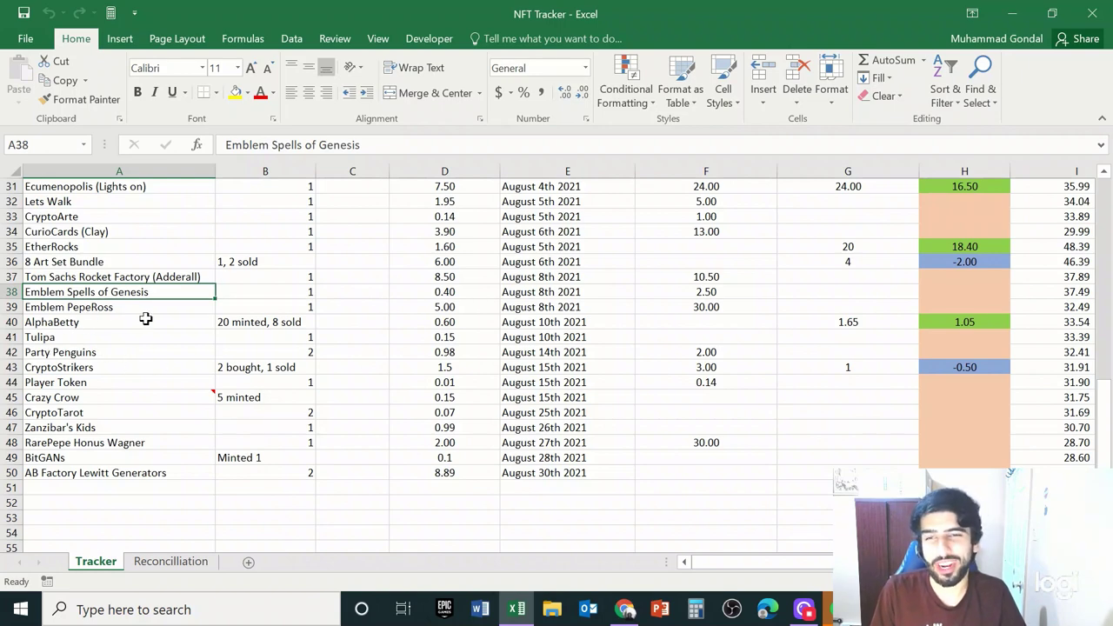
scroll(145, 319, "up", 2)
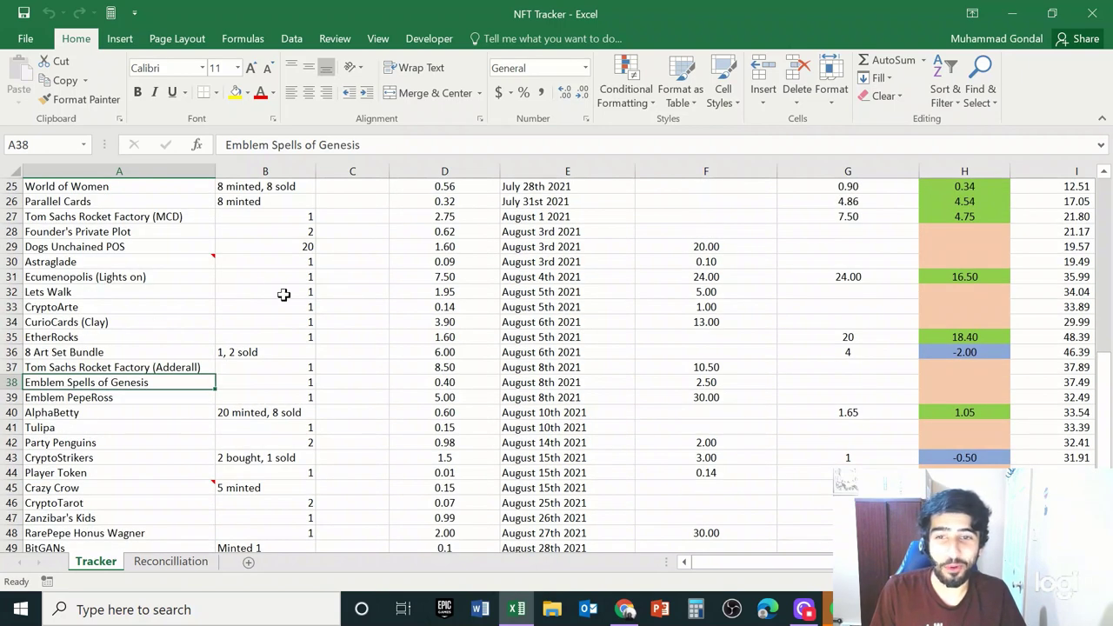
left_click(45, 335)
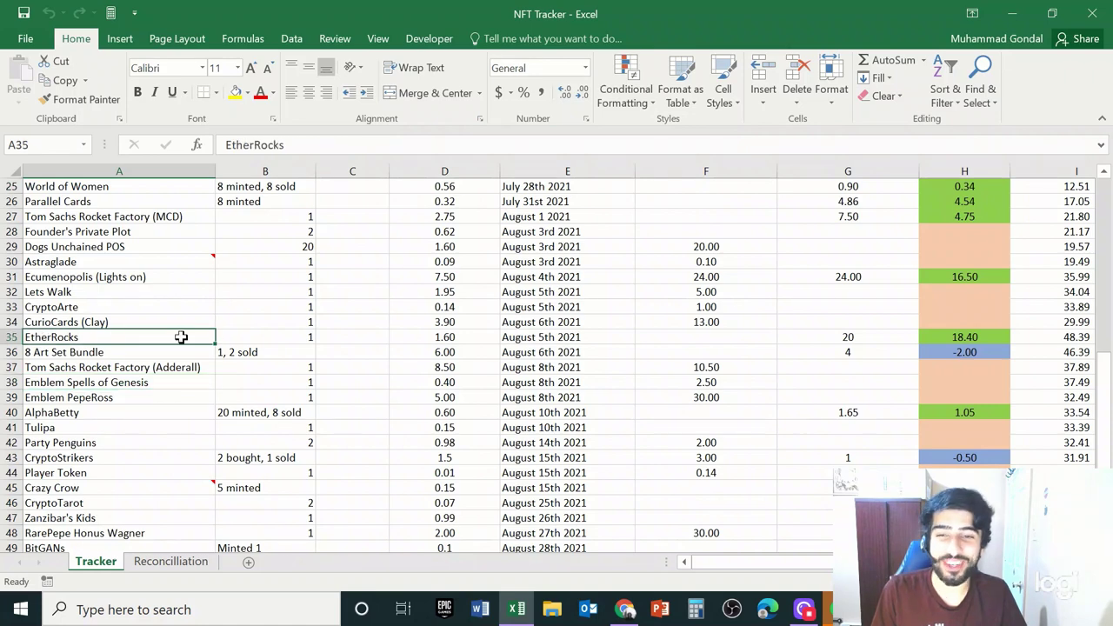
scroll(221, 308, "down", 2)
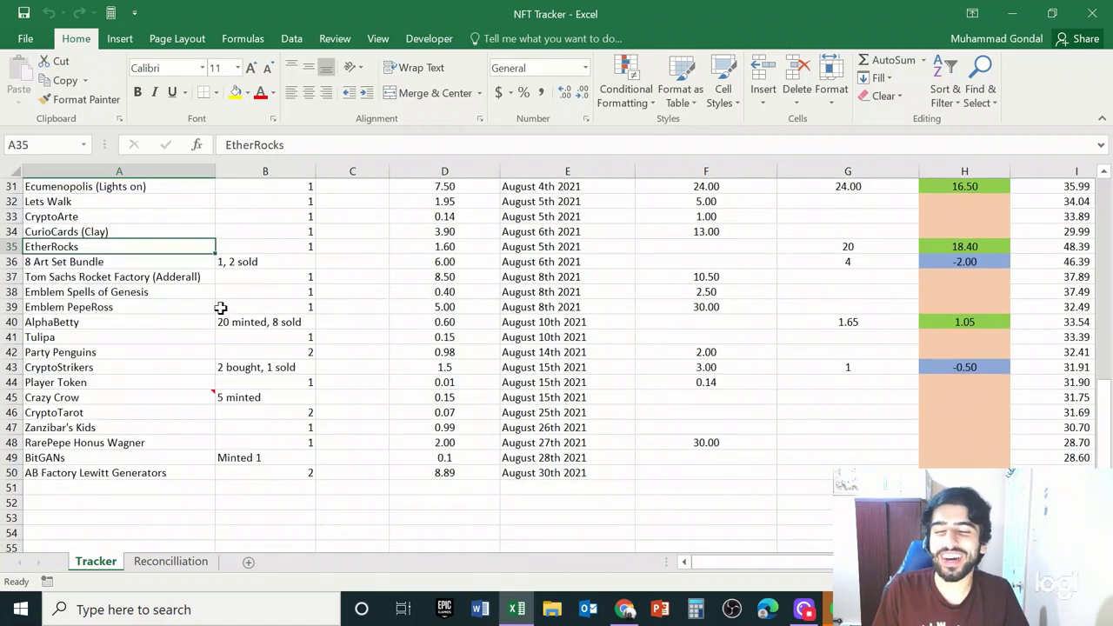